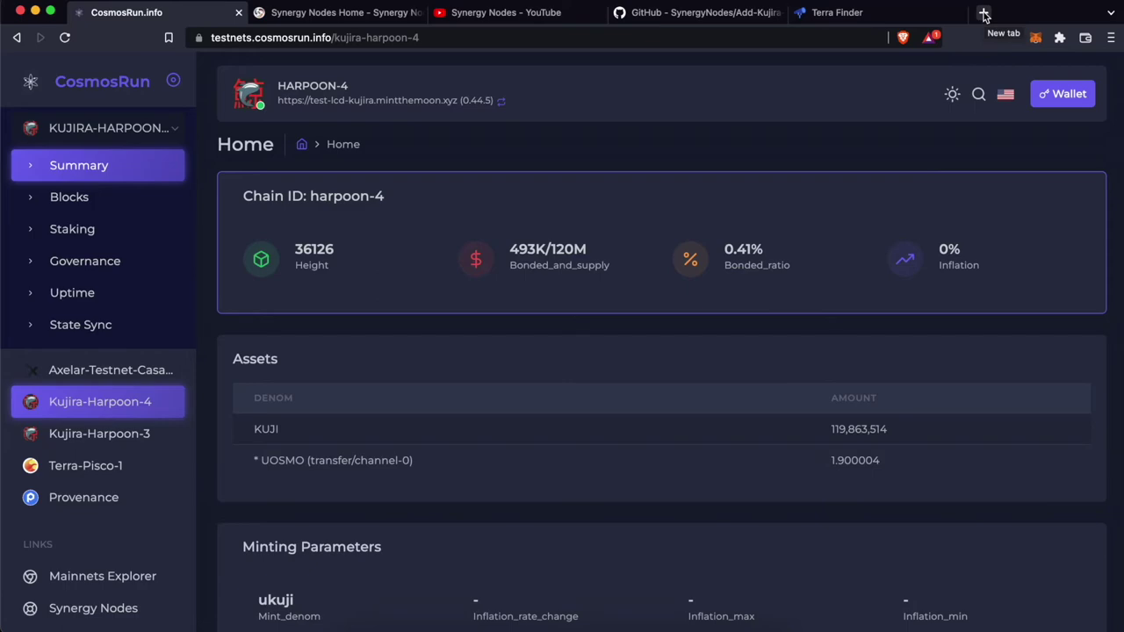
Open a new tab with the Terra Station docs address pasted in.
{"action": "left_click", "coordinate": [983, 14]}
{"action": "type", "text": "https://docs.terra.money/docs/learn/terra-station/download/terra-station-extension.html"}
Add the Terra Station Wallet extension to the browser from the Chrome Web Store.
{"action": "key", "text": "Return"}
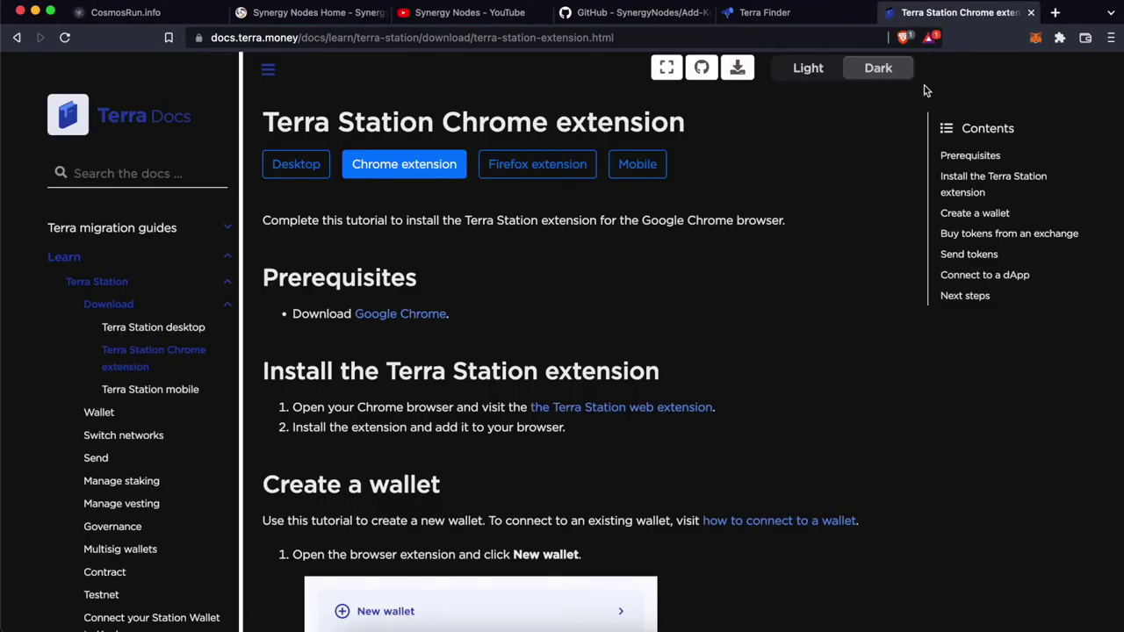
{"action": "left_click", "coordinate": [641, 411]}
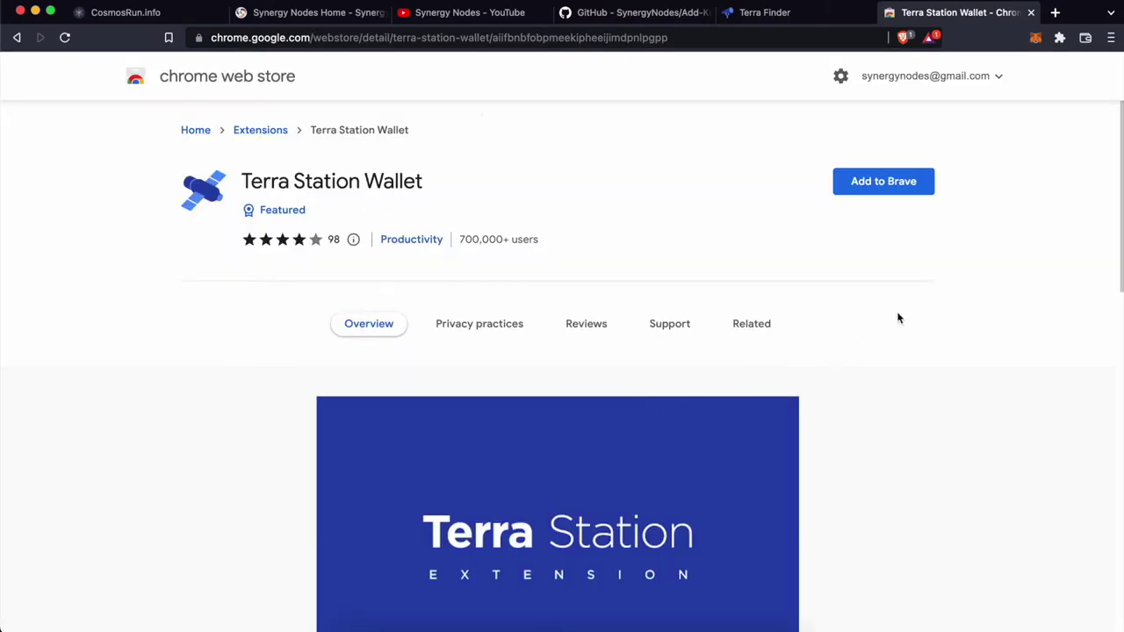
{"action": "left_click", "coordinate": [879, 184]}
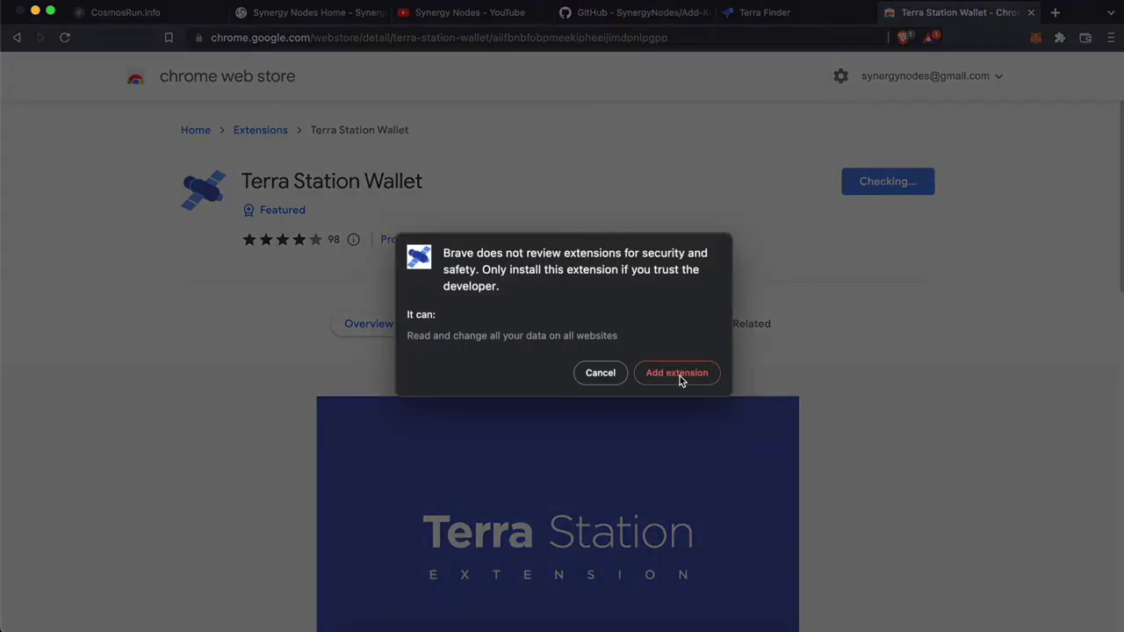
{"action": "left_click", "coordinate": [680, 375]}
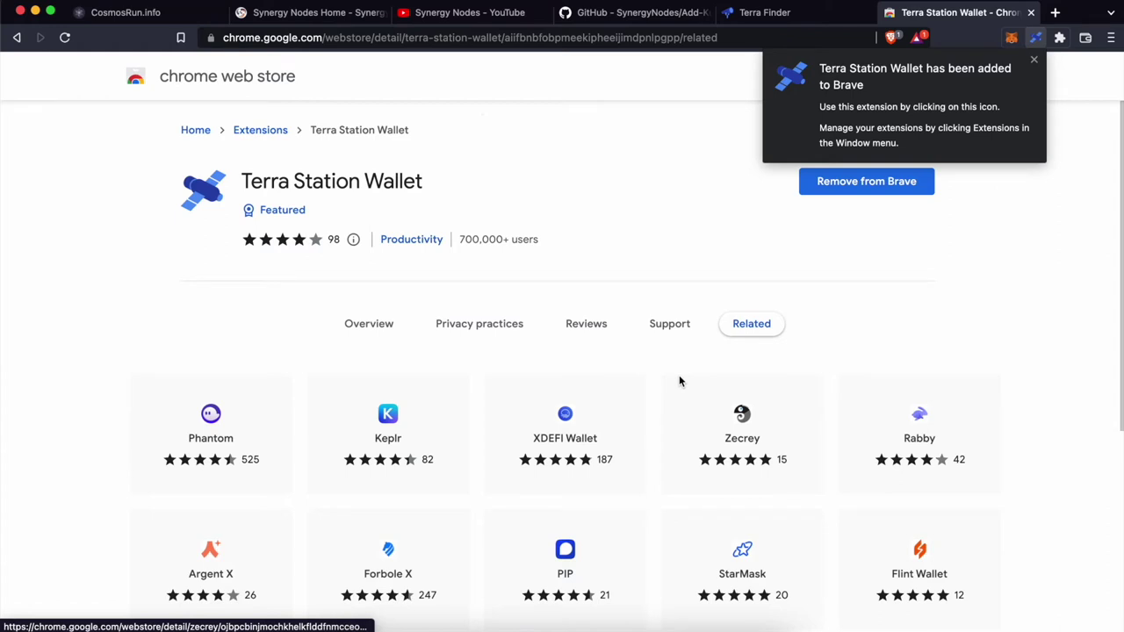
Pin Terra Station Wallet to the toolbar and start a new tab for keplr.app.
{"action": "left_click", "coordinate": [1059, 38]}
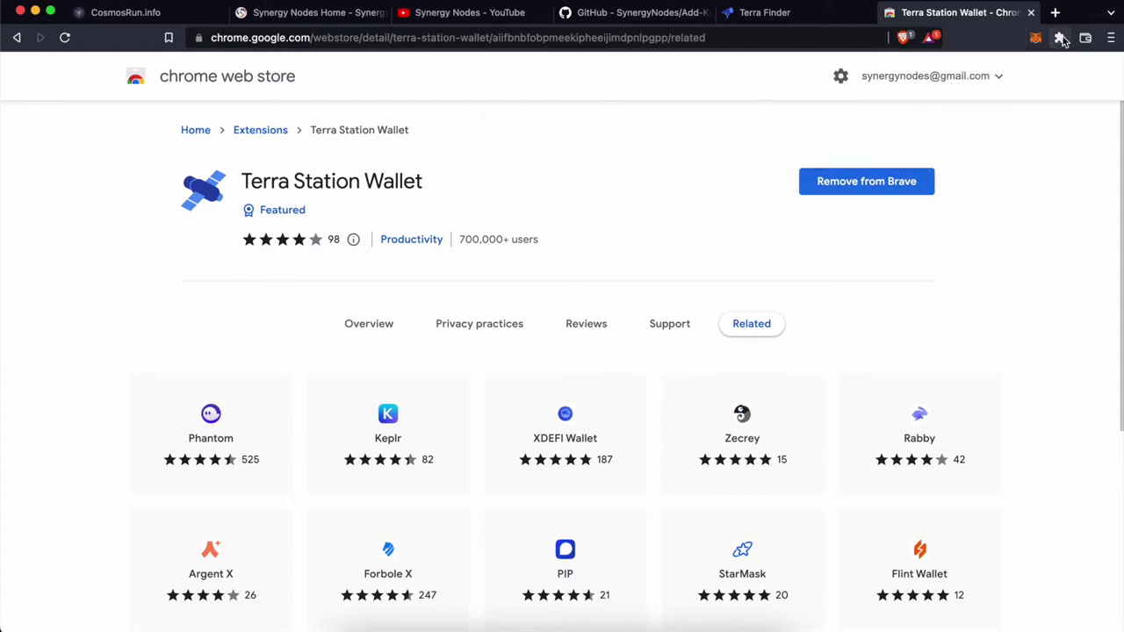
{"action": "left_click", "coordinate": [1060, 38]}
{"action": "left_click", "coordinate": [1027, 176]}
{"action": "left_click", "coordinate": [770, 163]}
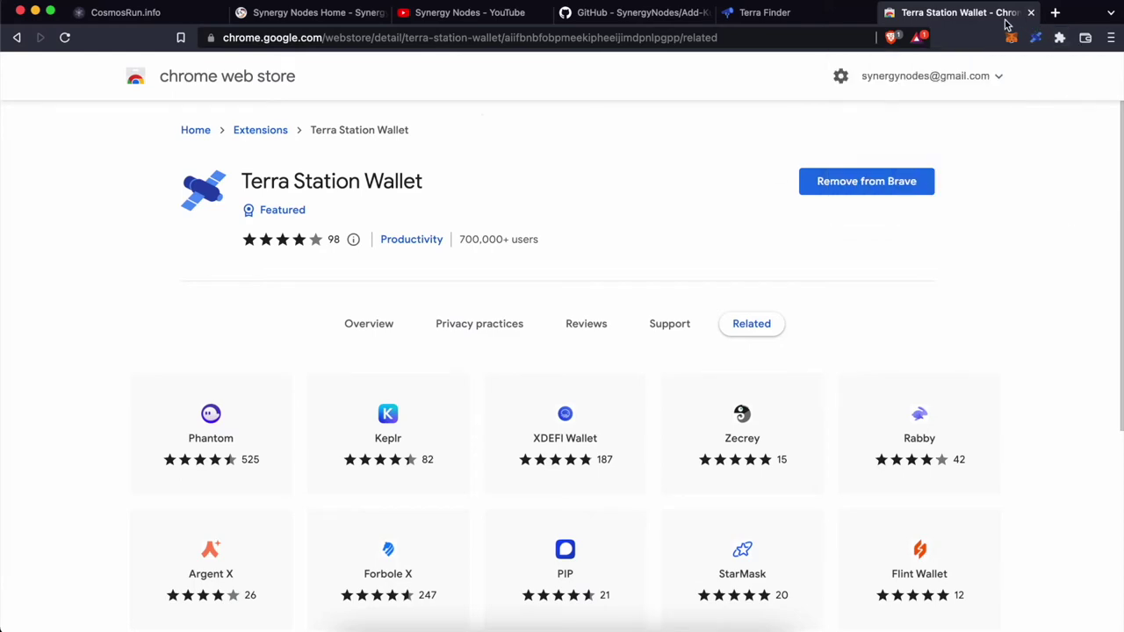
{"action": "left_click", "coordinate": [1054, 14]}
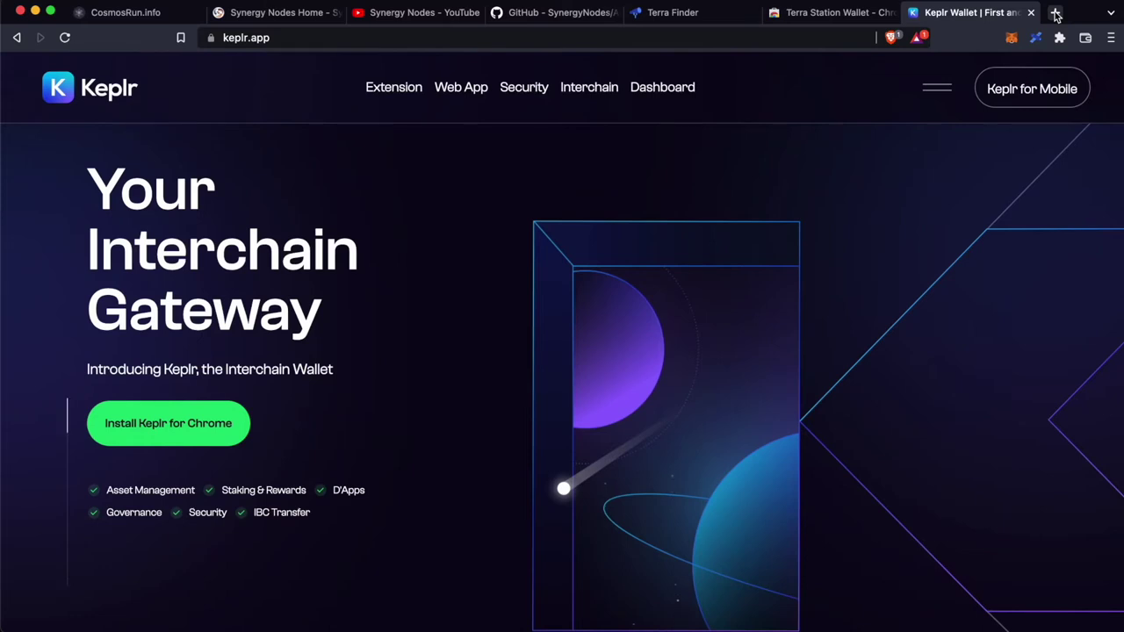
Add the Keplr extension to Brave from its Chrome Web Store page.
{"action": "left_click", "coordinate": [187, 432]}
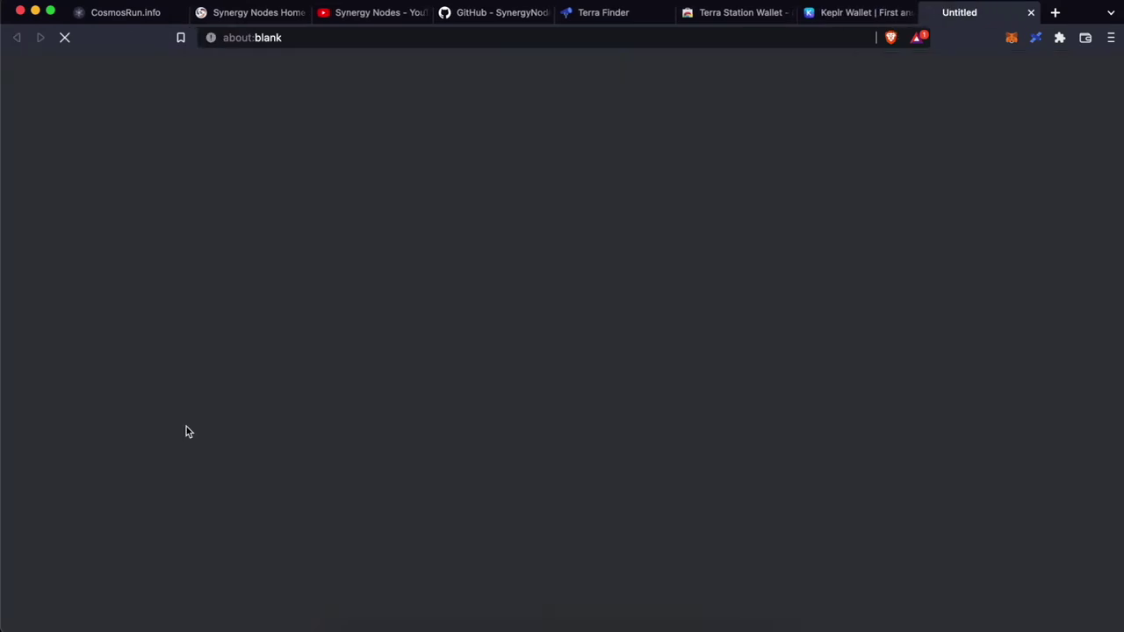
{"action": "left_click", "coordinate": [885, 184]}
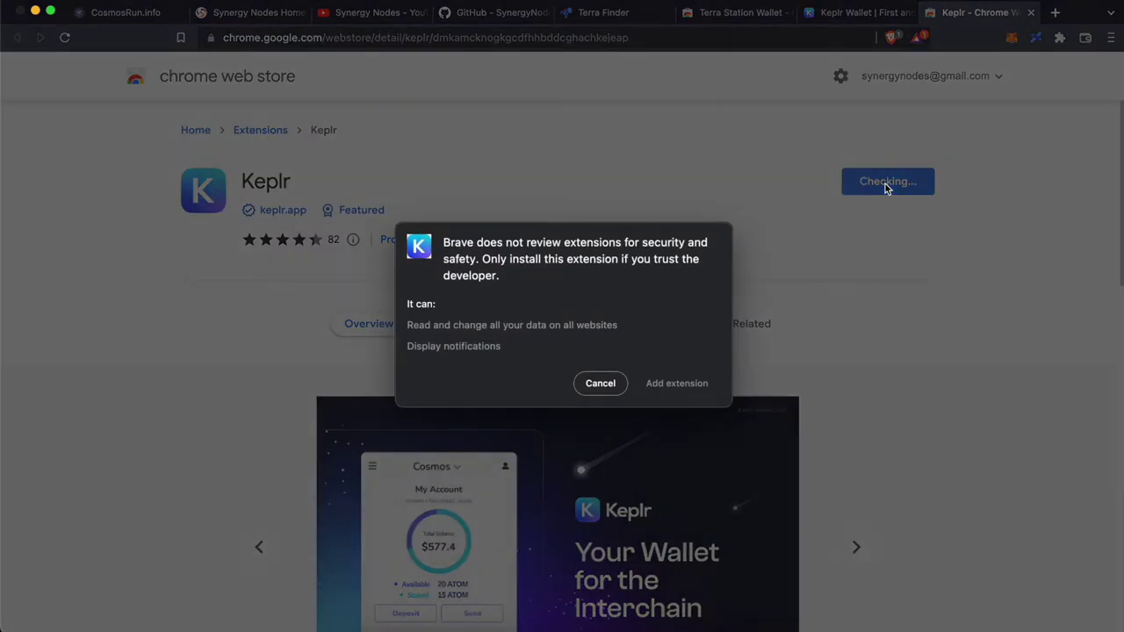
{"action": "left_click", "coordinate": [677, 384]}
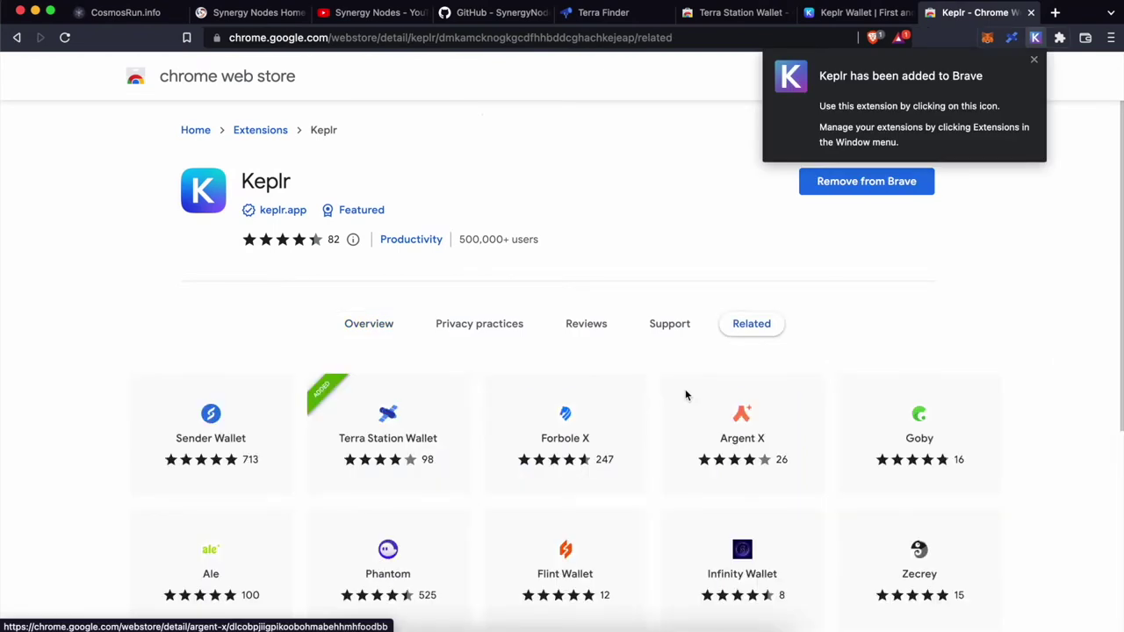
Pin Keplr to the toolbar next to Terra Station Wallet.
{"action": "left_click", "coordinate": [1060, 36]}
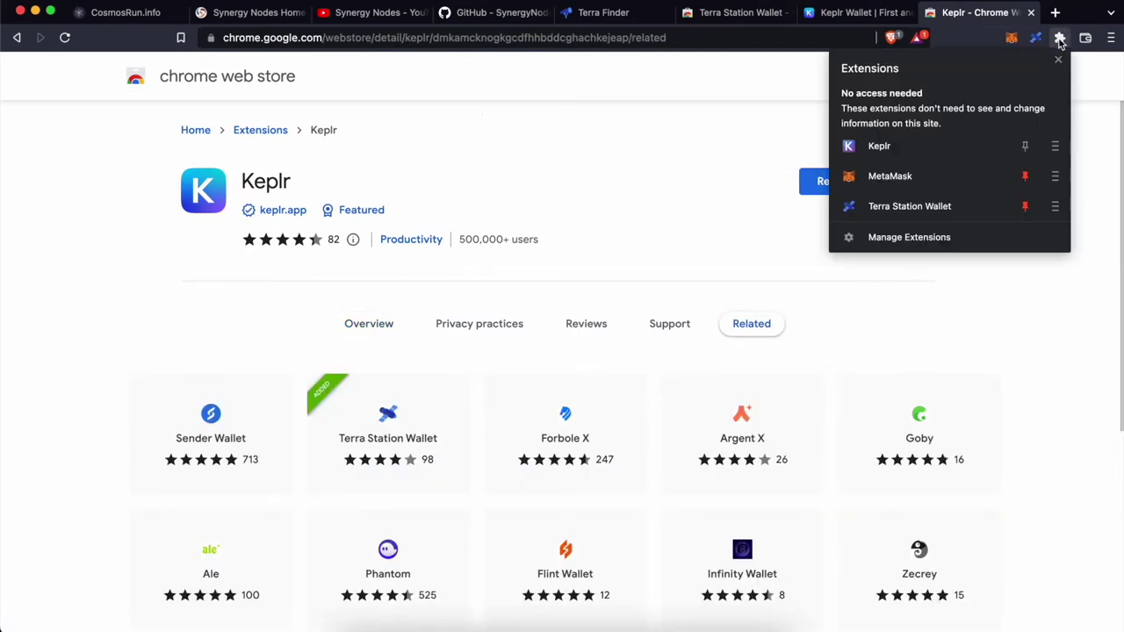
{"action": "left_click", "coordinate": [1027, 148]}
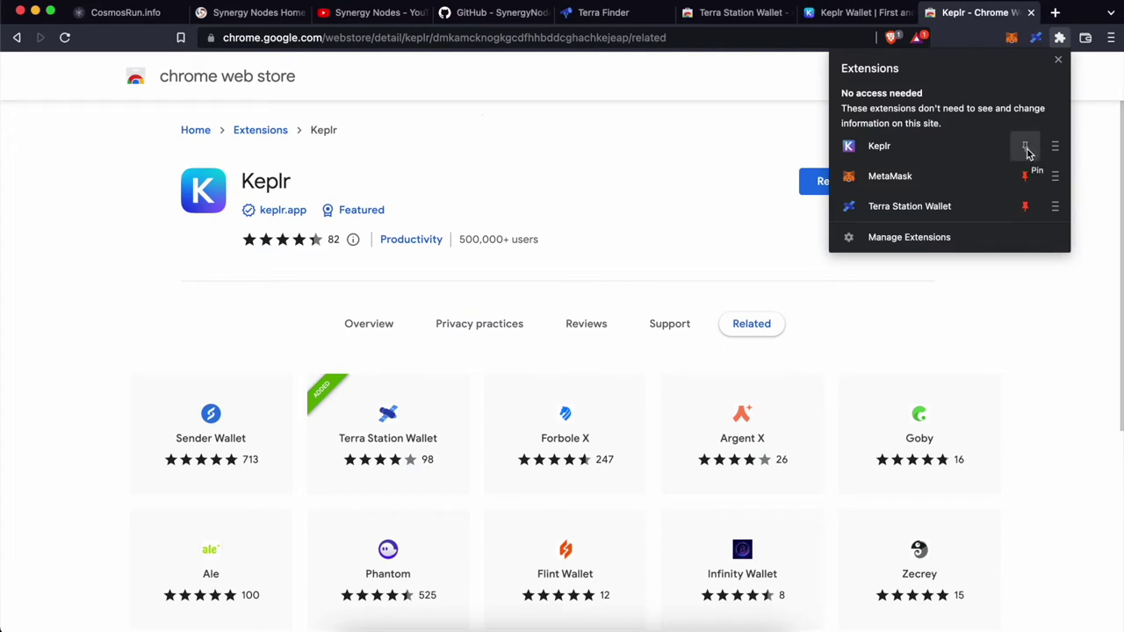
{"action": "left_click", "coordinate": [654, 171]}
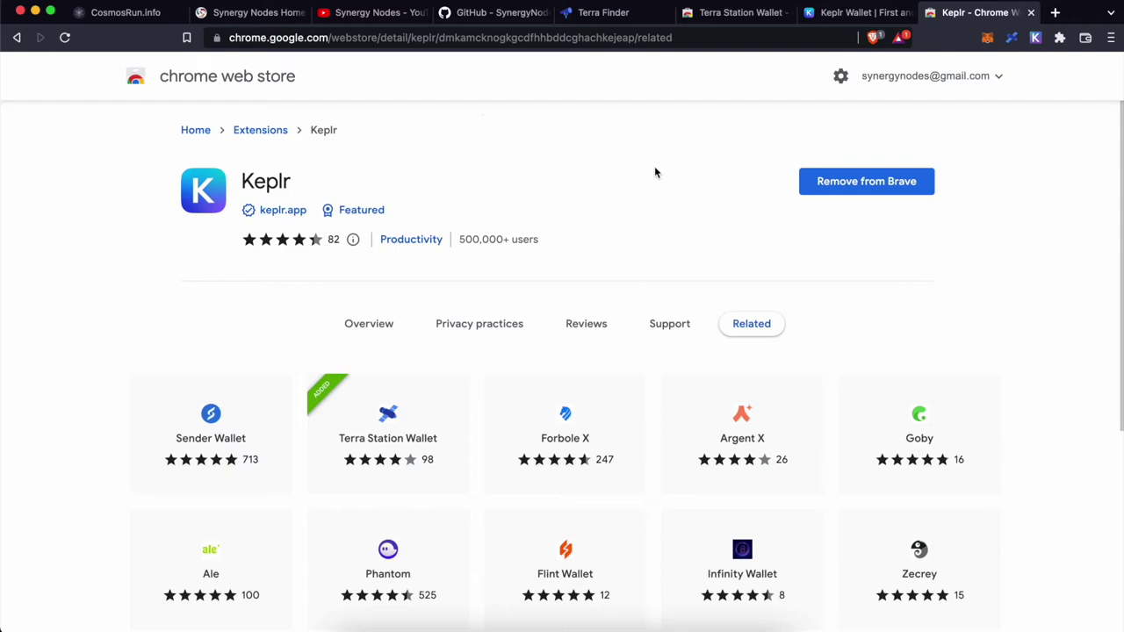
{"action": "left_click", "coordinate": [1011, 37]}
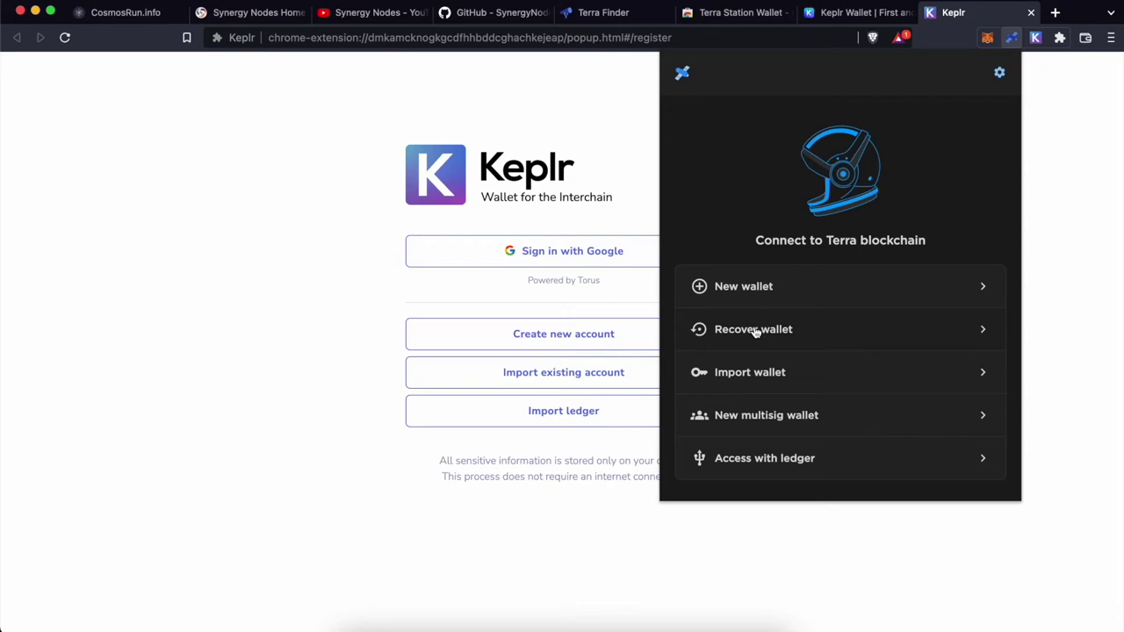
Close the Terra Station wallet options, leaving Keplr's registration page in view.
{"action": "left_click", "coordinate": [309, 219]}
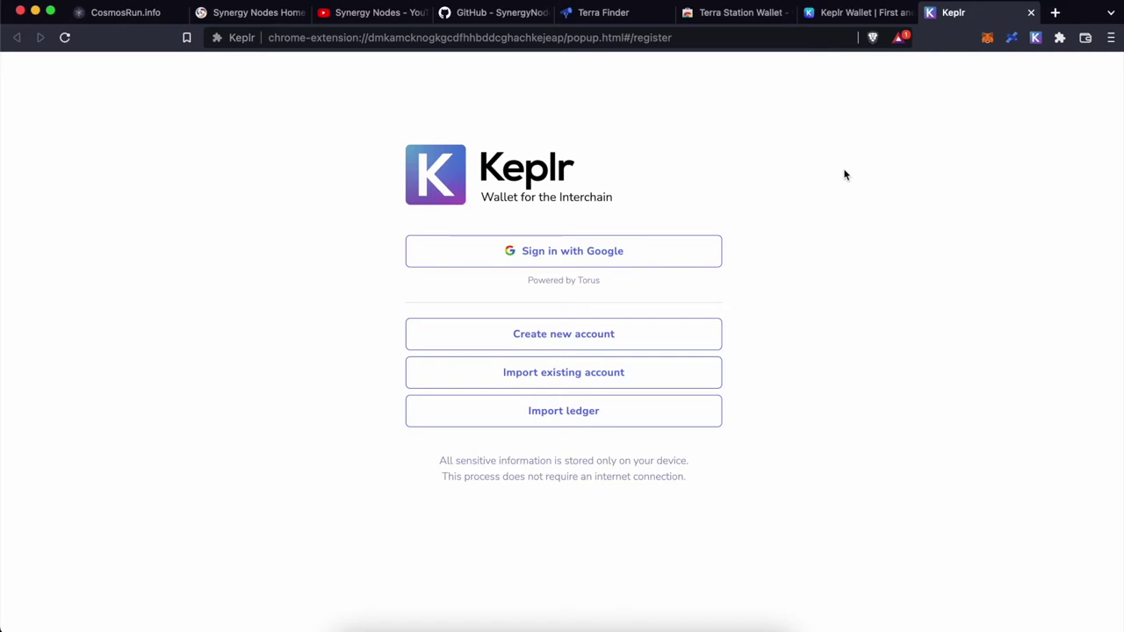
Recover the Terra Station wallet 'terra' from its pasted mnemonic, choose the 330 address, and connect.
{"action": "left_click", "coordinate": [1011, 37]}
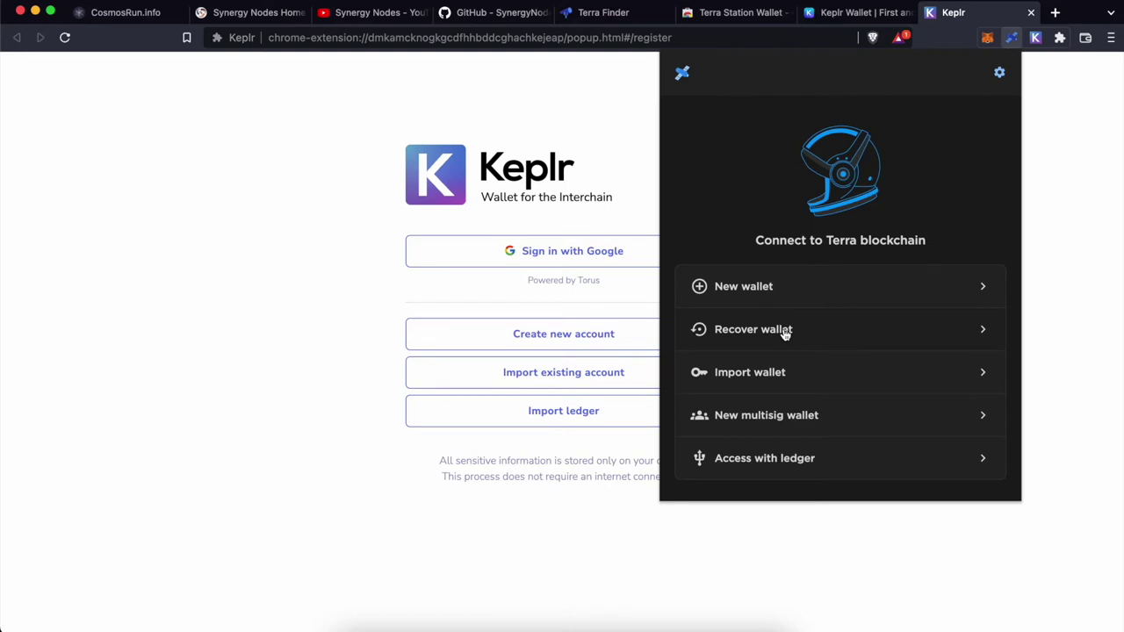
{"action": "left_click", "coordinate": [754, 330]}
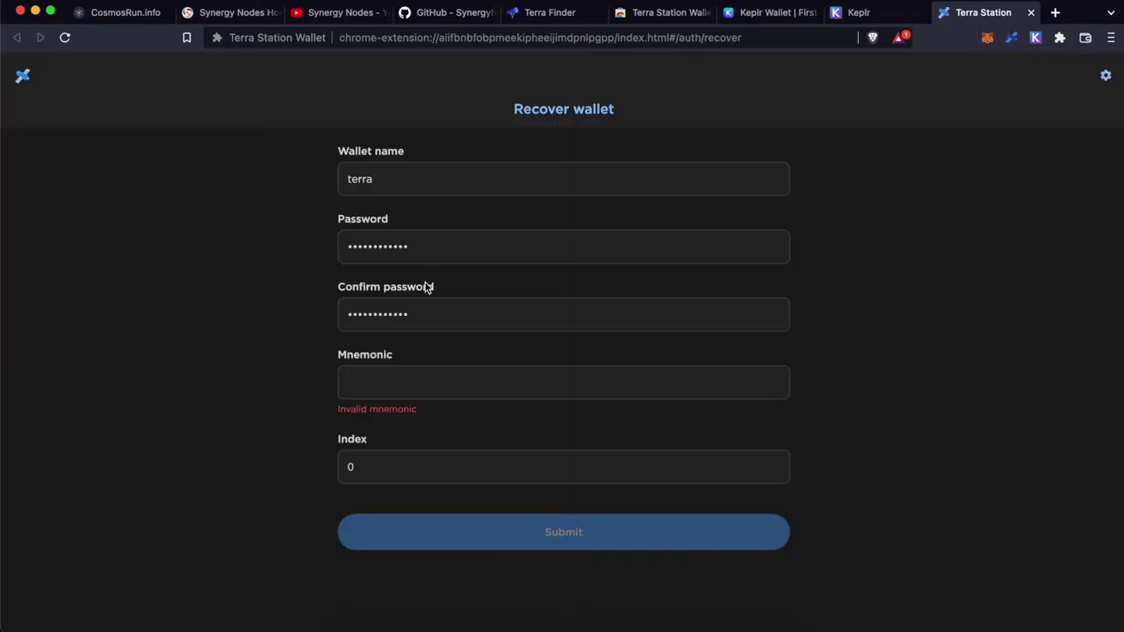
{"action": "left_click", "coordinate": [430, 387]}
{"action": "key", "text": "super+v"}
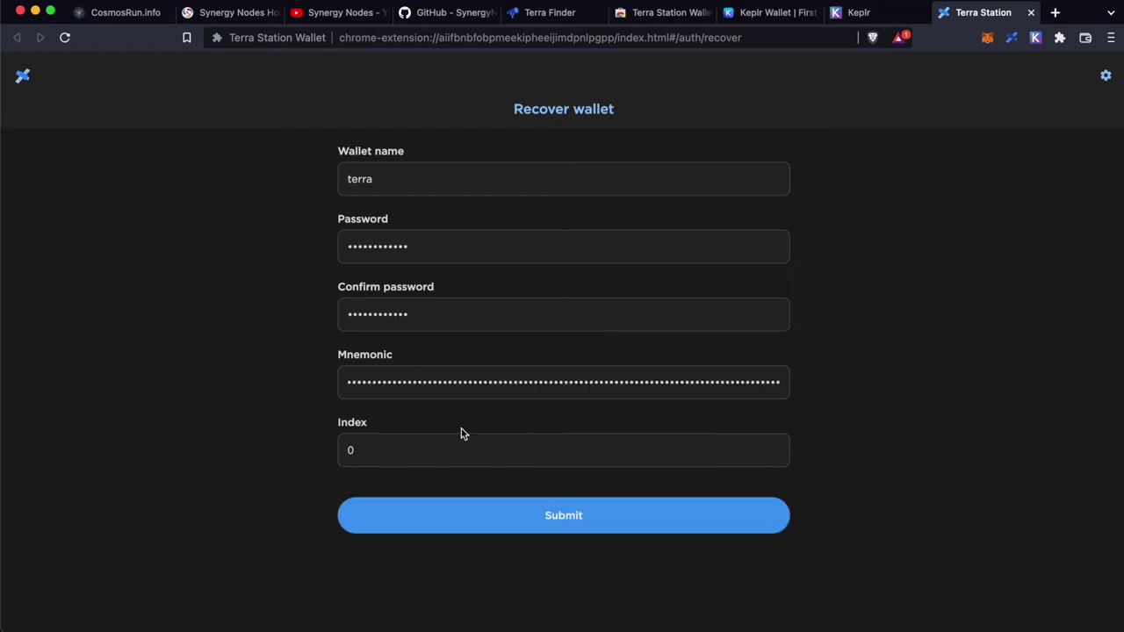
{"action": "left_click", "coordinate": [552, 517]}
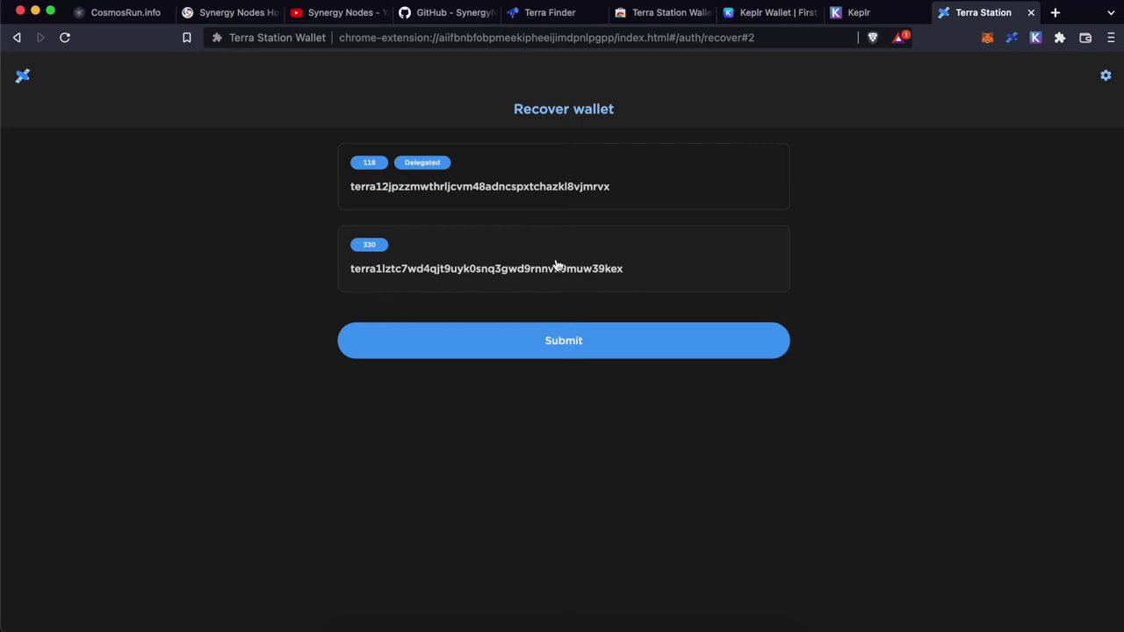
{"action": "left_click", "coordinate": [558, 264]}
{"action": "left_click", "coordinate": [575, 344]}
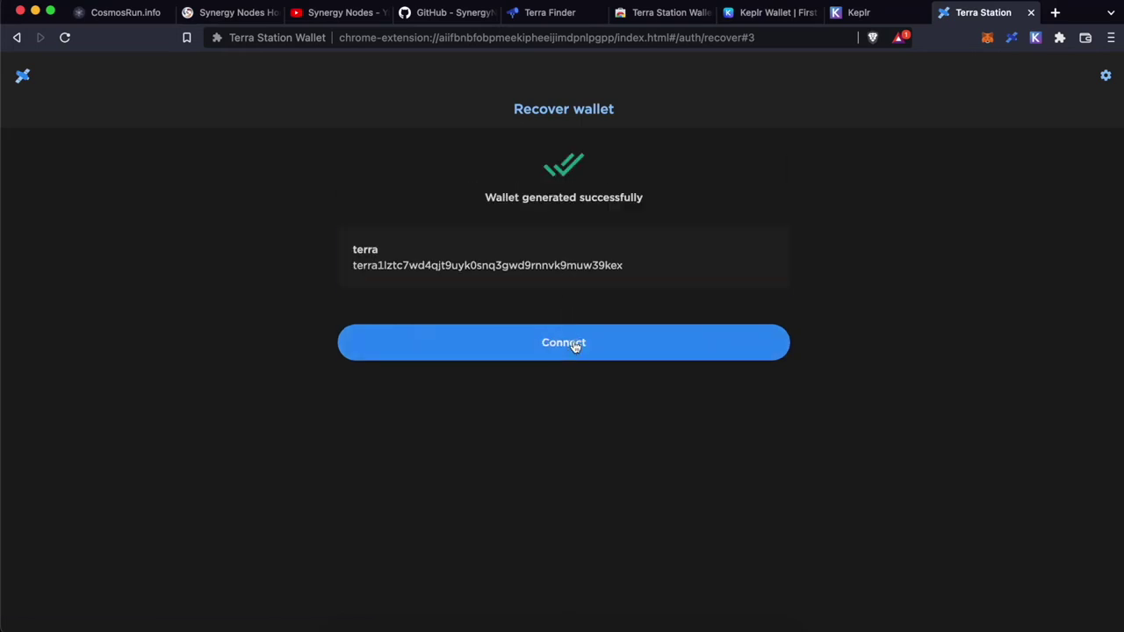
{"action": "left_click", "coordinate": [575, 344]}
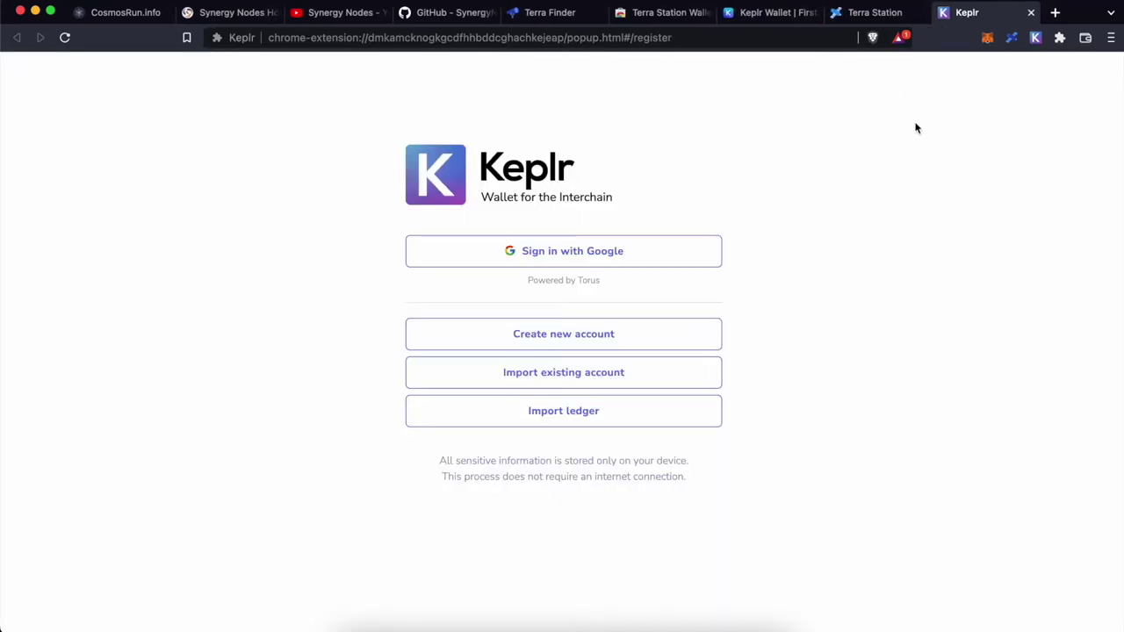
Import the Keplr account 'SynergyNodes' from the pasted seed phrase with a new password.
{"action": "left_click", "coordinate": [581, 380]}
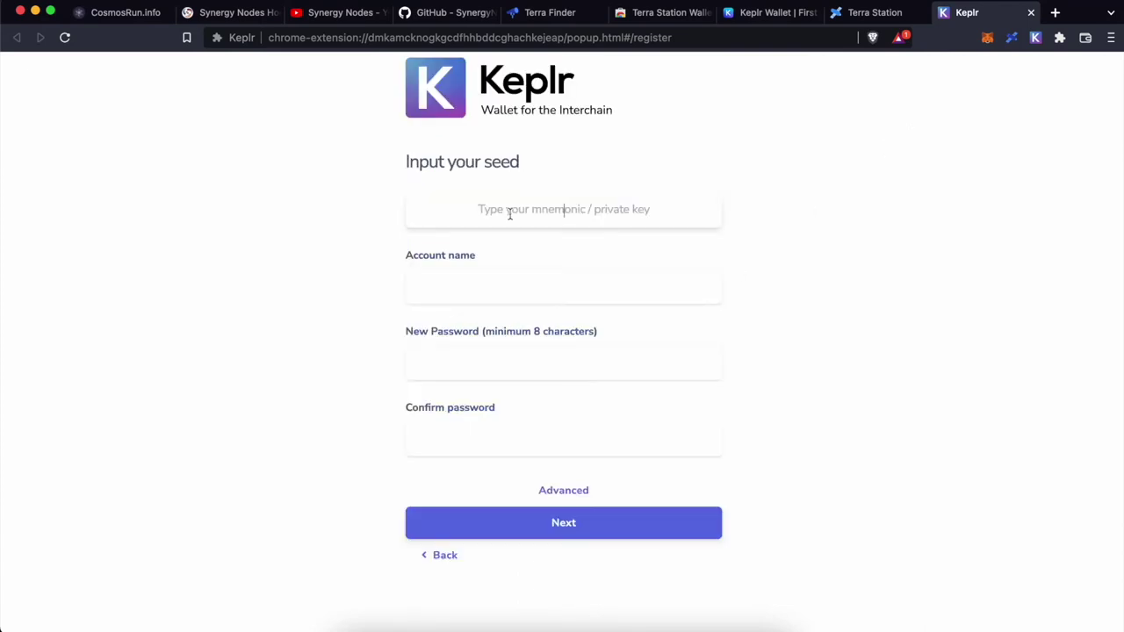
{"action": "key", "text": "super+v"}
{"action": "left_click", "coordinate": [515, 284]}
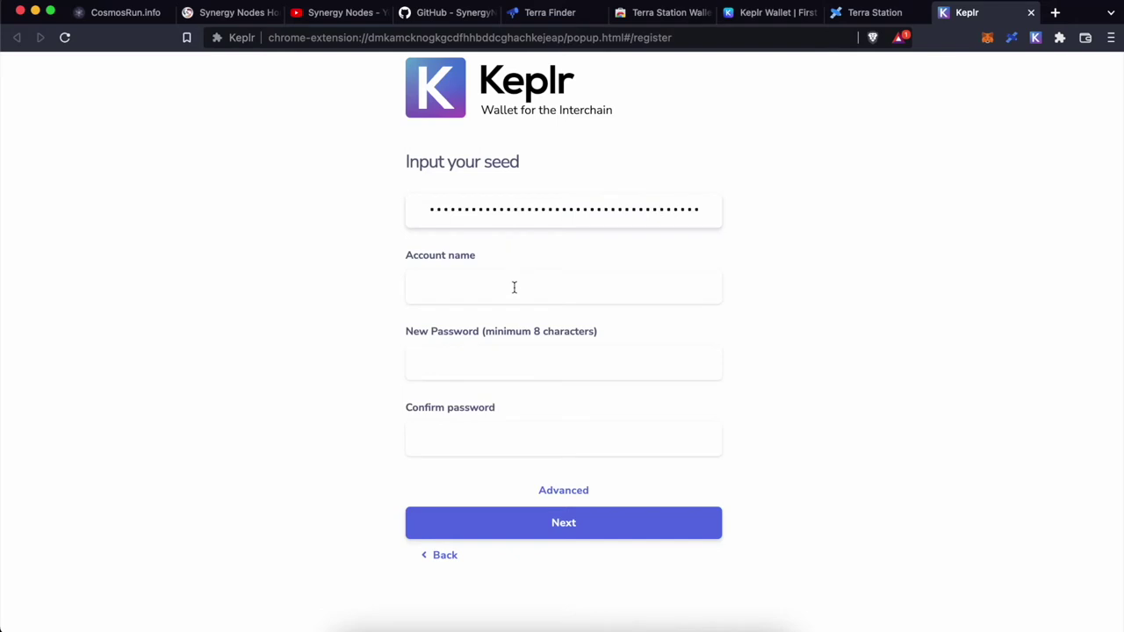
{"action": "type", "text": "SynergyNodes"}
{"action": "left_click", "coordinate": [472, 360]}
{"action": "type", "text": "************"}
{"action": "key", "text": "Tab"}
{"action": "type", "text": "************"}
{"action": "left_click", "coordinate": [562, 524]}
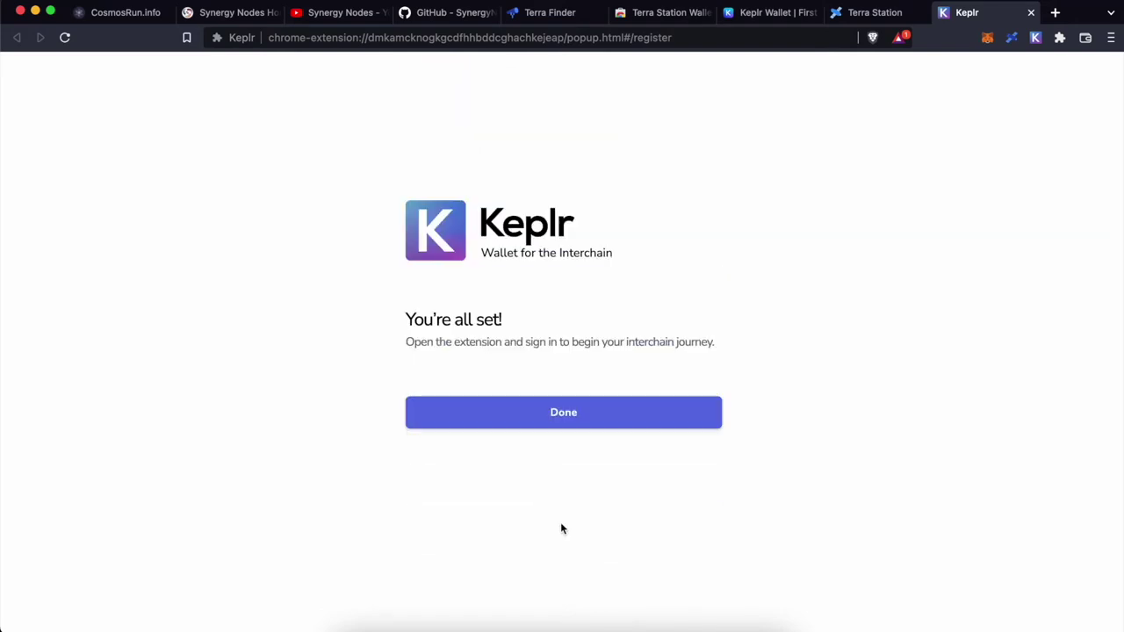
{"action": "left_click", "coordinate": [562, 412]}
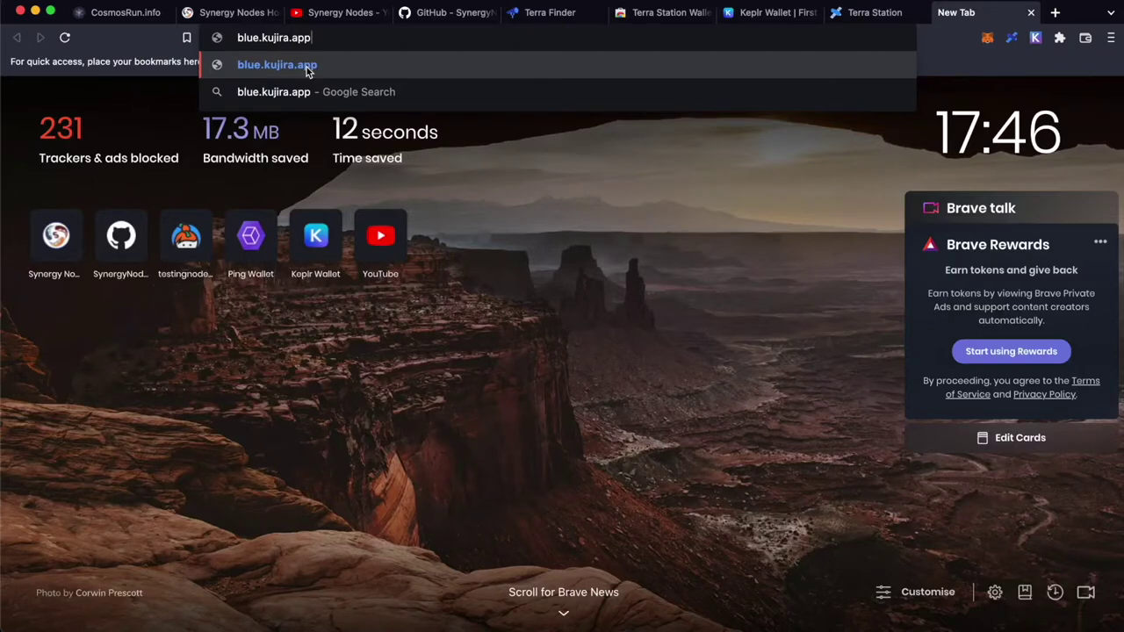
Open Kujira BLUE's Migrate page and bring up Terra Station's network settings.
{"action": "left_click", "coordinate": [307, 69]}
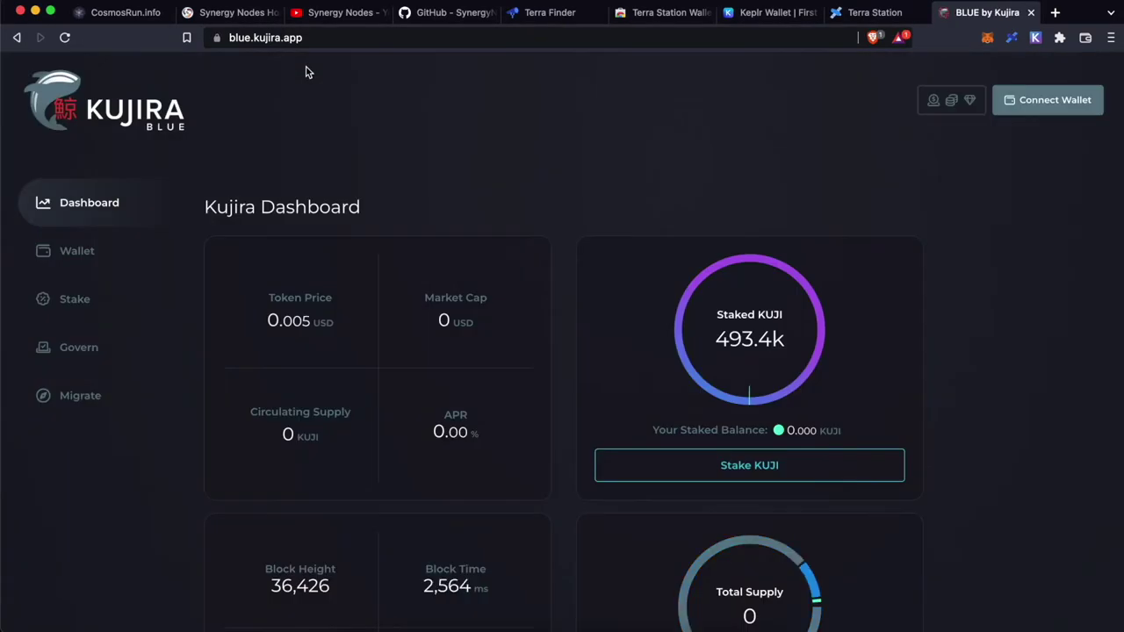
{"action": "left_click", "coordinate": [68, 395]}
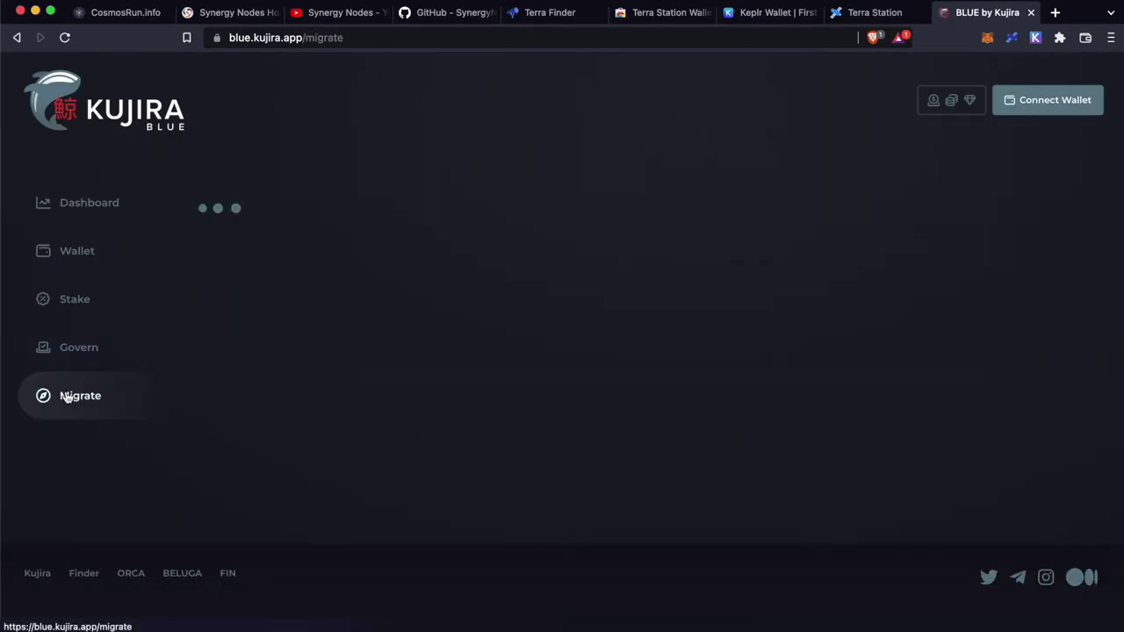
{"action": "scroll", "coordinate": [443, 354], "scroll_direction": "down", "scroll_amount": 3}
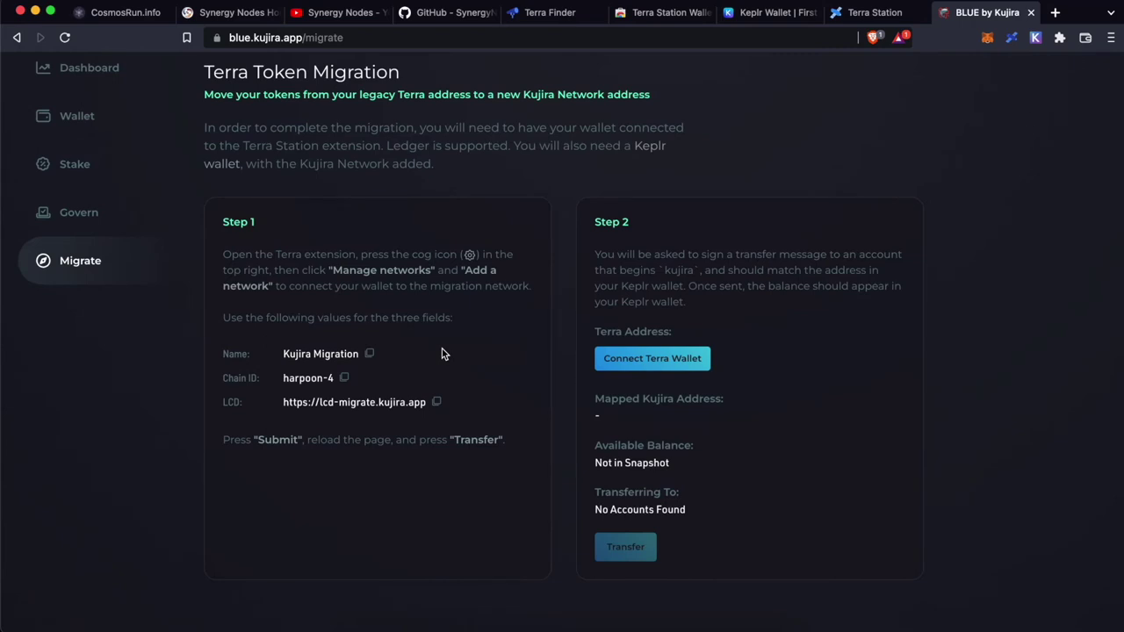
{"action": "left_click", "coordinate": [1012, 39]}
{"action": "left_click", "coordinate": [999, 74]}
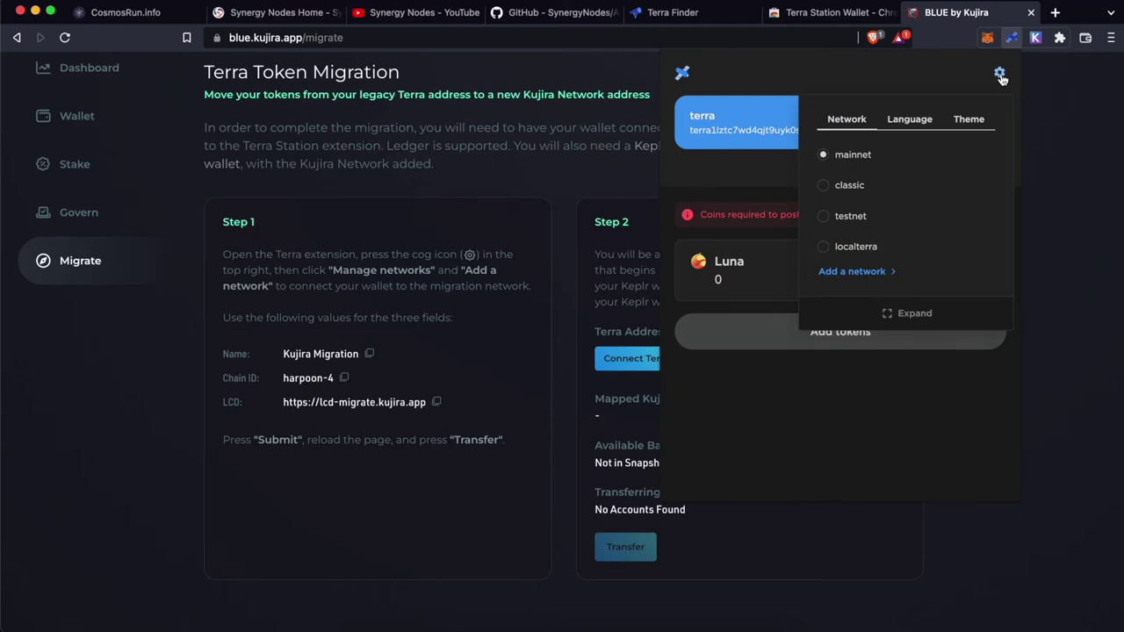
Start a new Terra Station network and enter the name 'Kujira Migration'.
{"action": "left_click", "coordinate": [905, 314]}
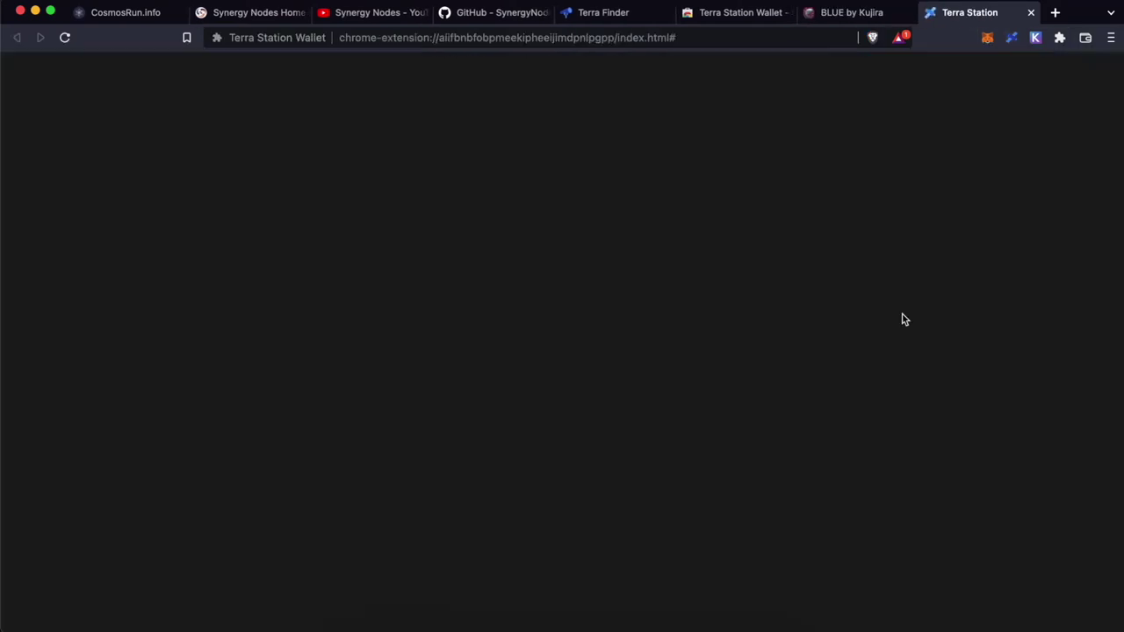
{"action": "left_click", "coordinate": [1106, 77]}
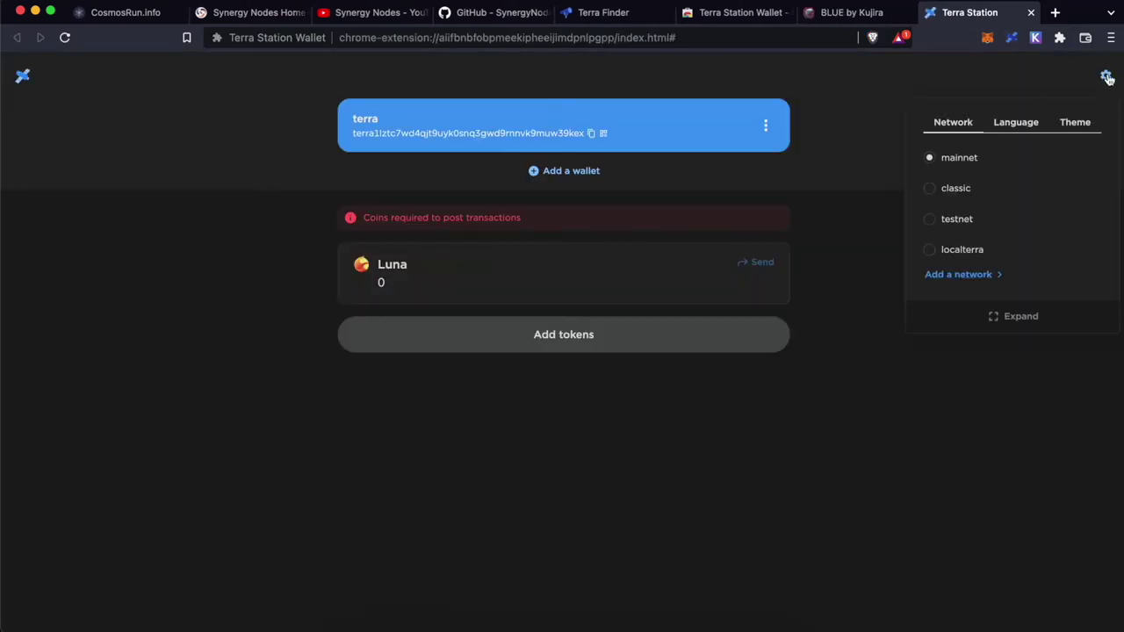
{"action": "left_click", "coordinate": [964, 274]}
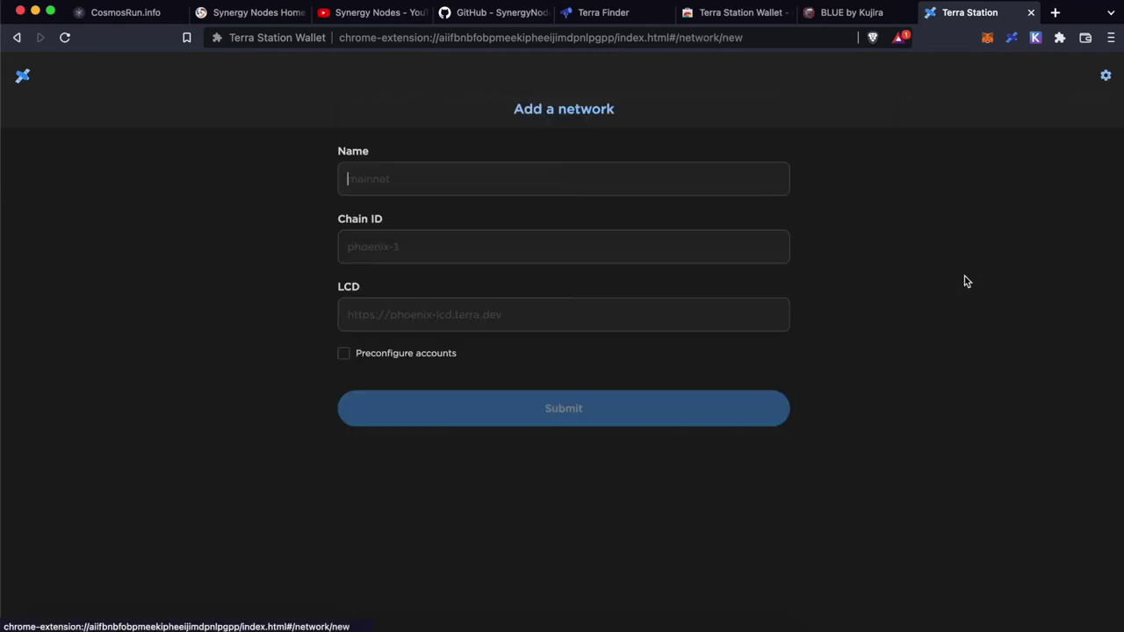
{"action": "left_click", "coordinate": [866, 16]}
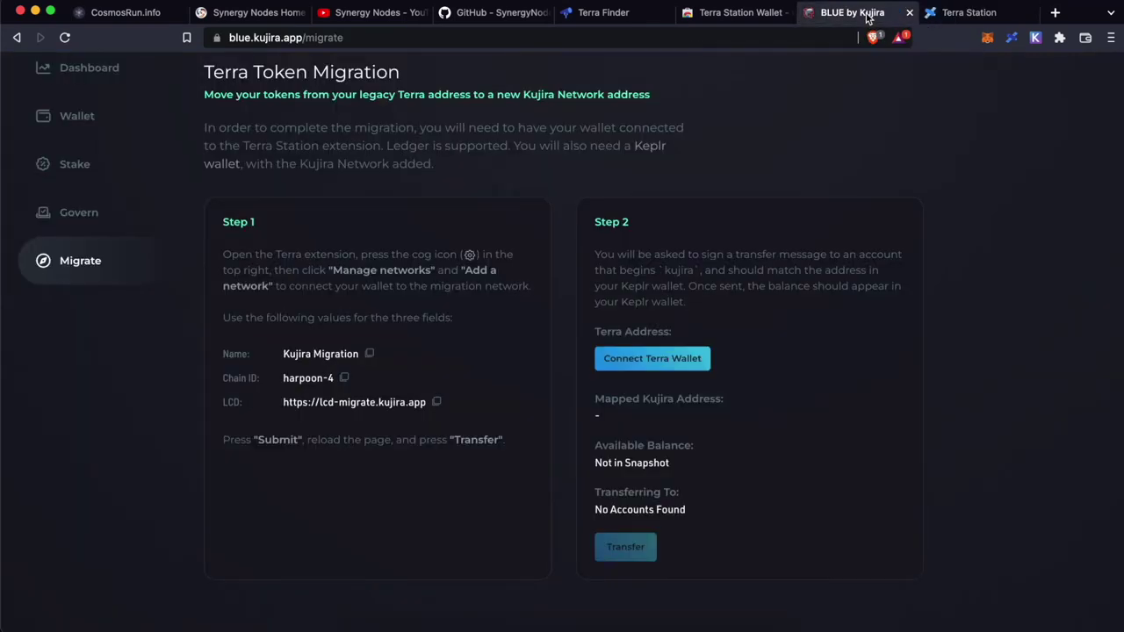
{"action": "left_click", "coordinate": [370, 354]}
{"action": "left_click", "coordinate": [971, 14]}
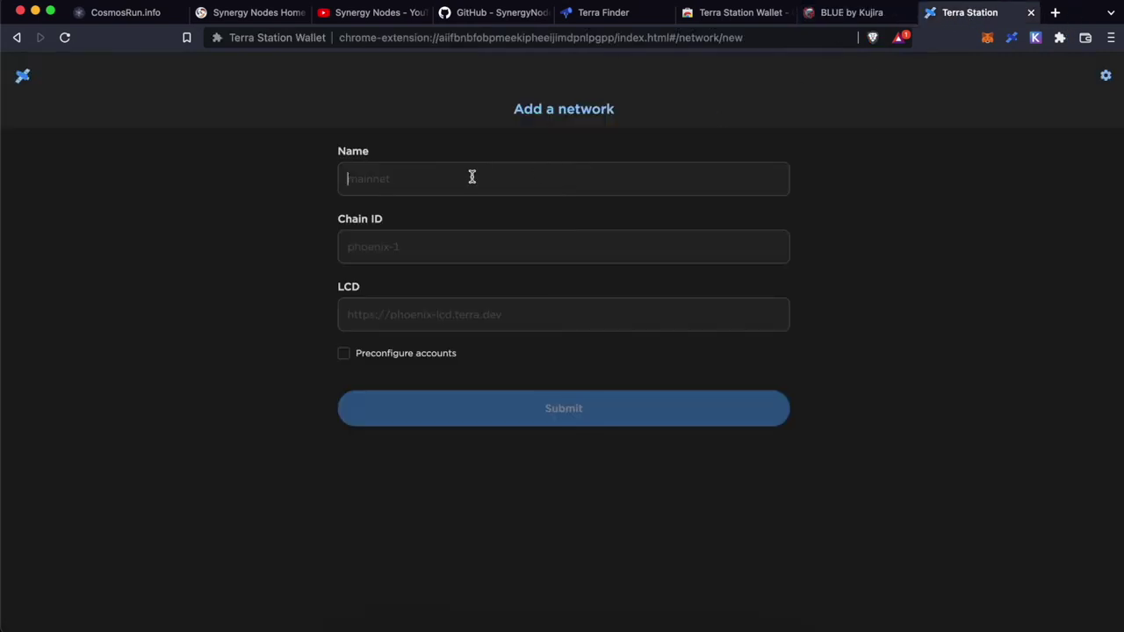
{"action": "key", "text": "ctrl+v"}
{"action": "left_click", "coordinate": [858, 16]}
{"action": "left_click", "coordinate": [344, 379]}
{"action": "left_click", "coordinate": [957, 14]}
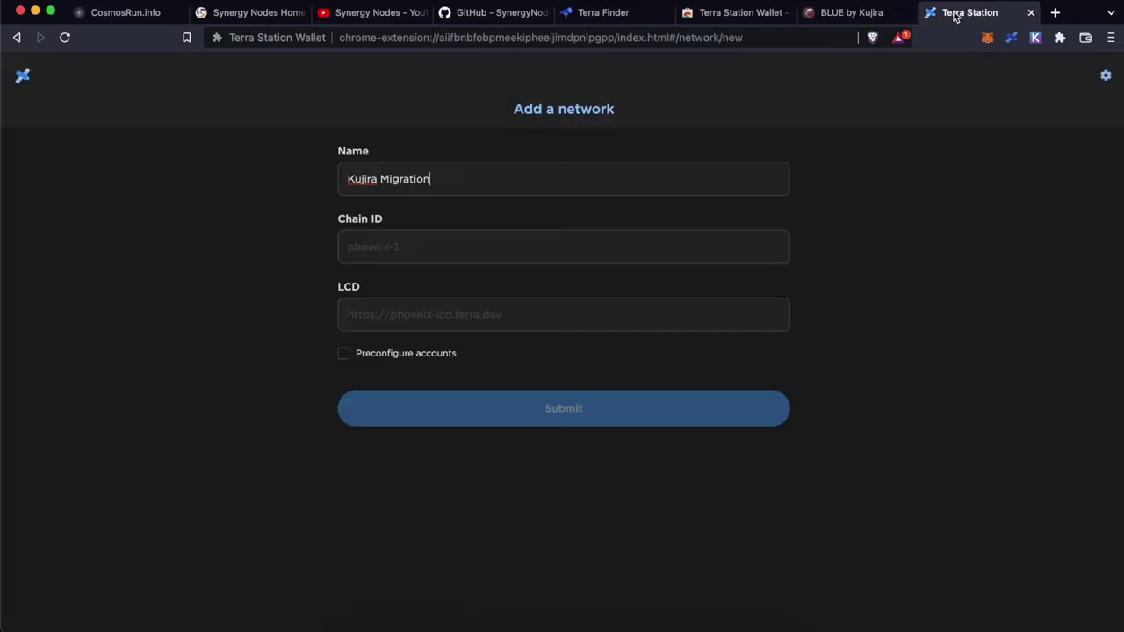
{"action": "left_click", "coordinate": [427, 248]}
{"action": "key", "text": "ctrl+v"}
{"action": "left_click", "coordinate": [856, 14]}
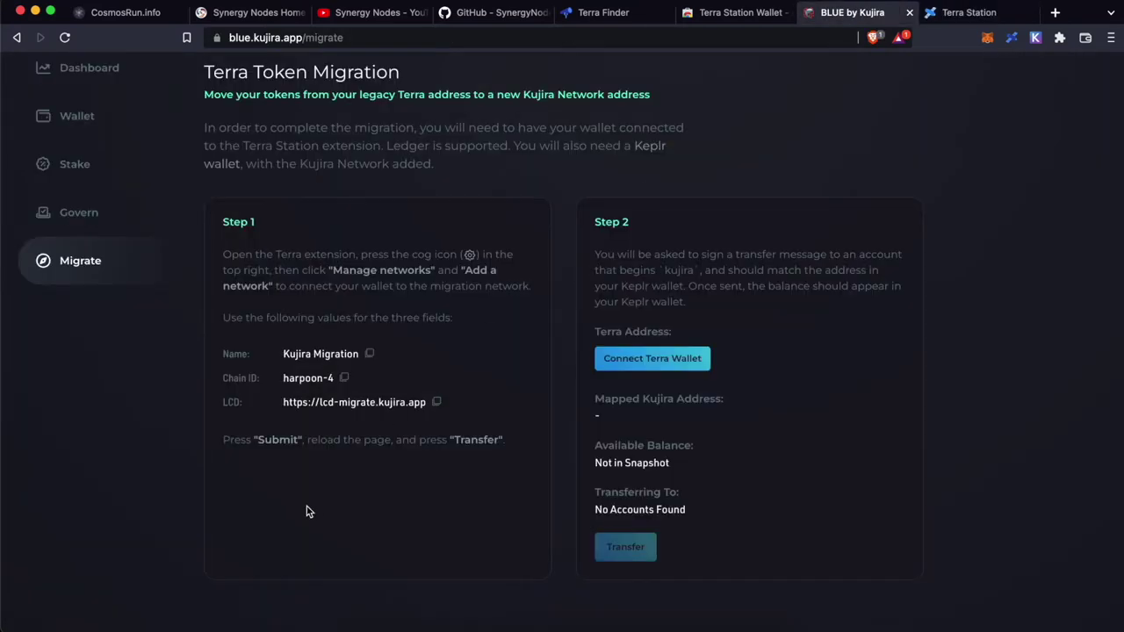
{"action": "left_click", "coordinate": [437, 402]}
{"action": "left_click", "coordinate": [955, 14]}
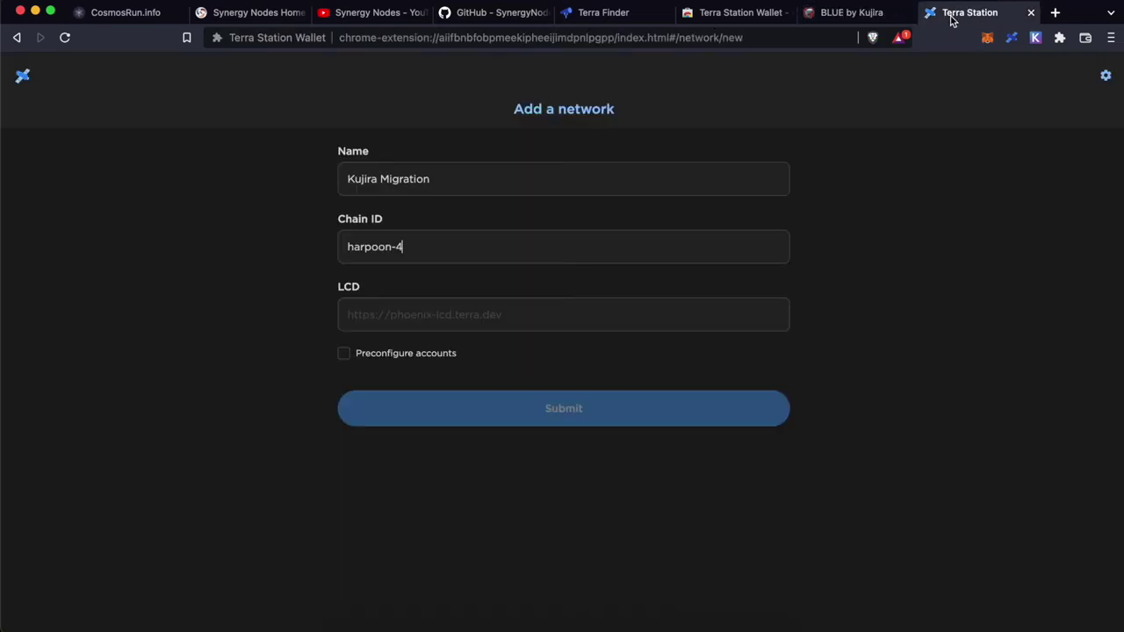
{"action": "left_click", "coordinate": [514, 313]}
{"action": "key", "text": "ctrl+v"}
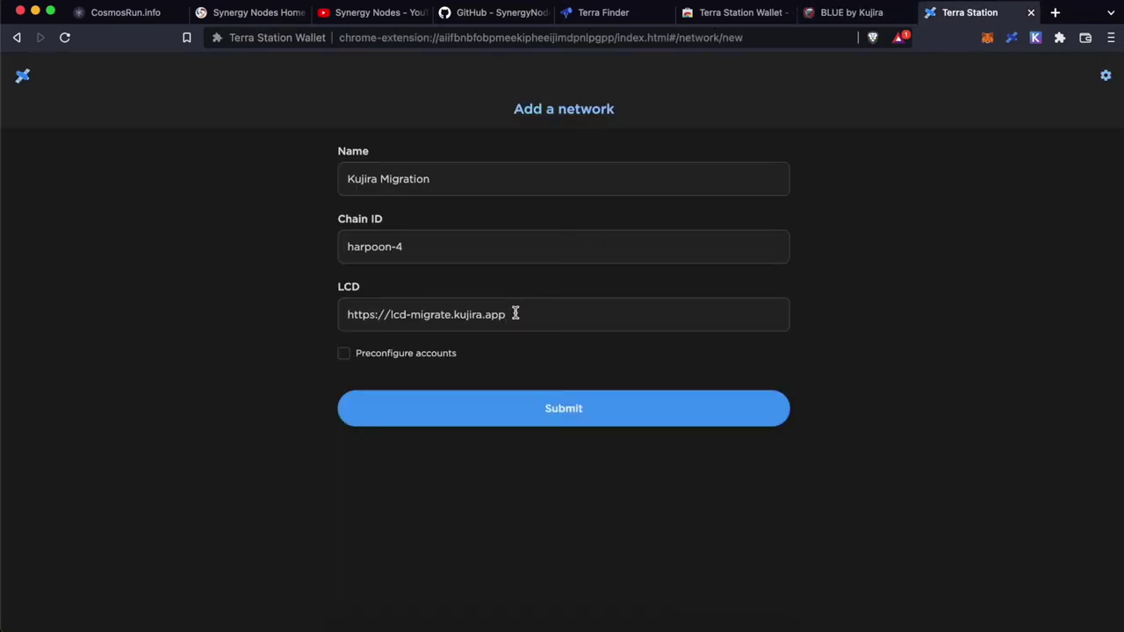
{"action": "left_click", "coordinate": [580, 401]}
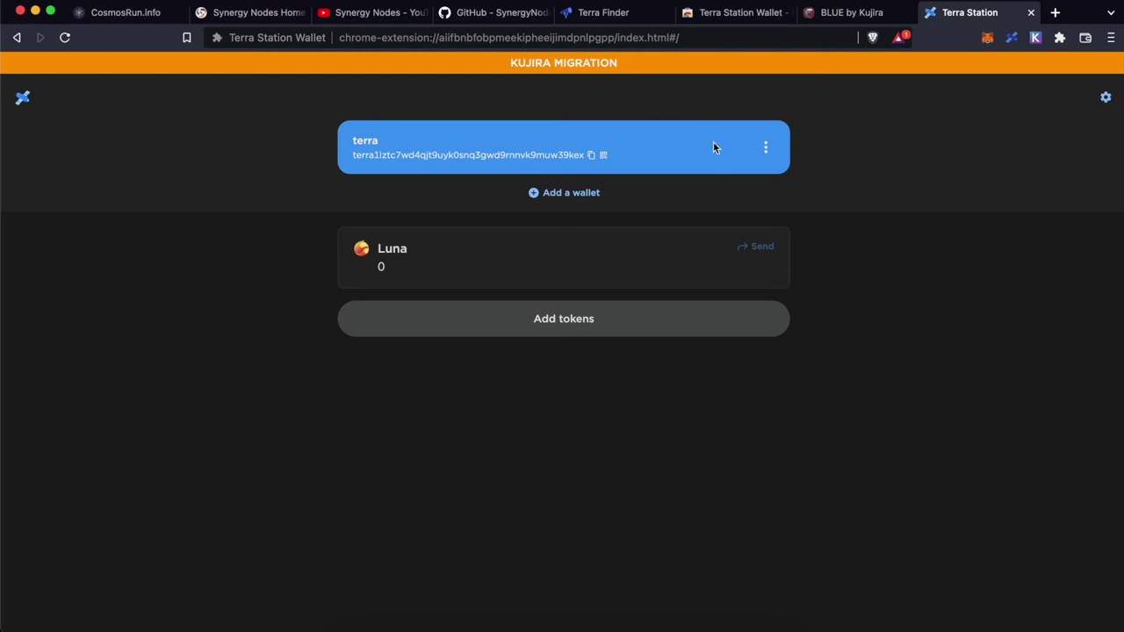
Connect the Terra wallet on the migration page, revealing its mapped Kujira address and 284.11 balance.
{"action": "left_click", "coordinate": [1031, 13]}
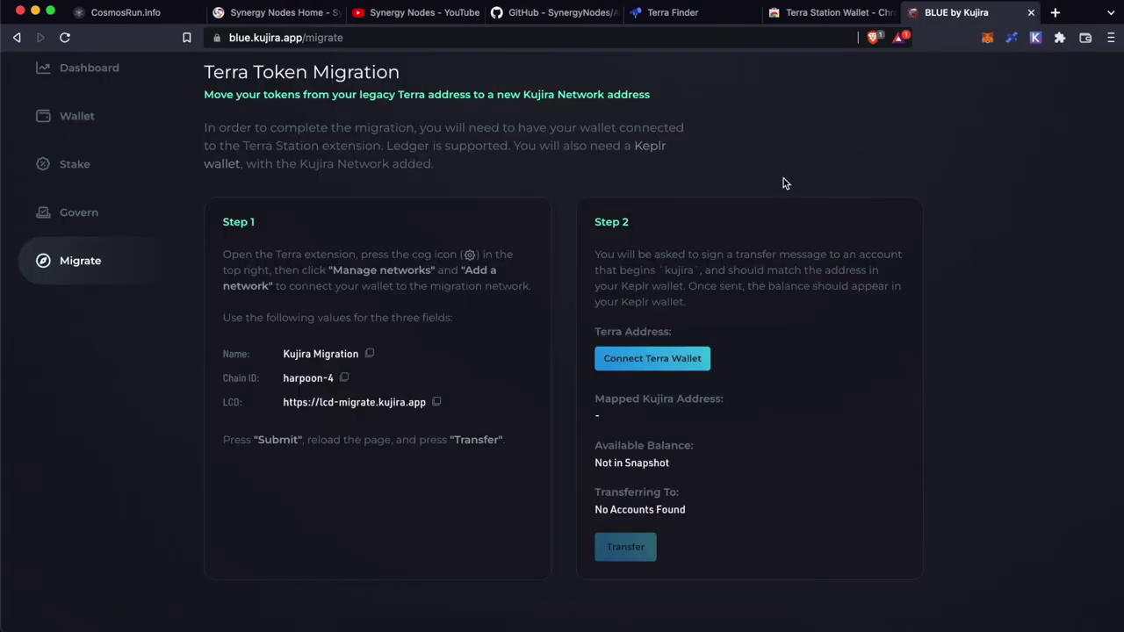
{"action": "left_click", "coordinate": [665, 366]}
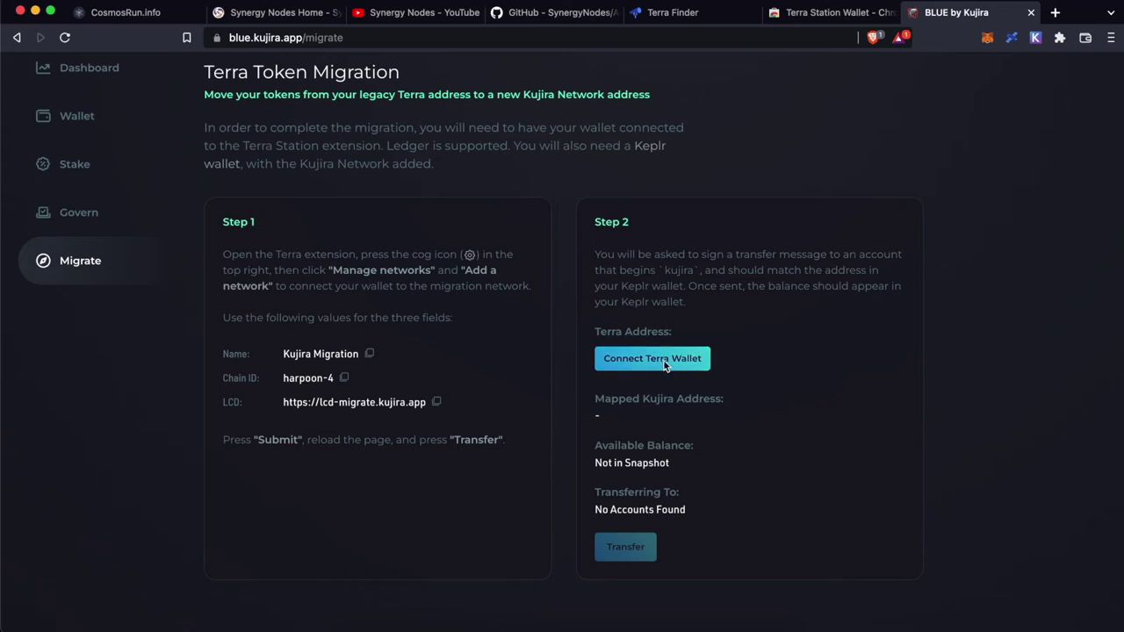
{"action": "left_click", "coordinate": [632, 346]}
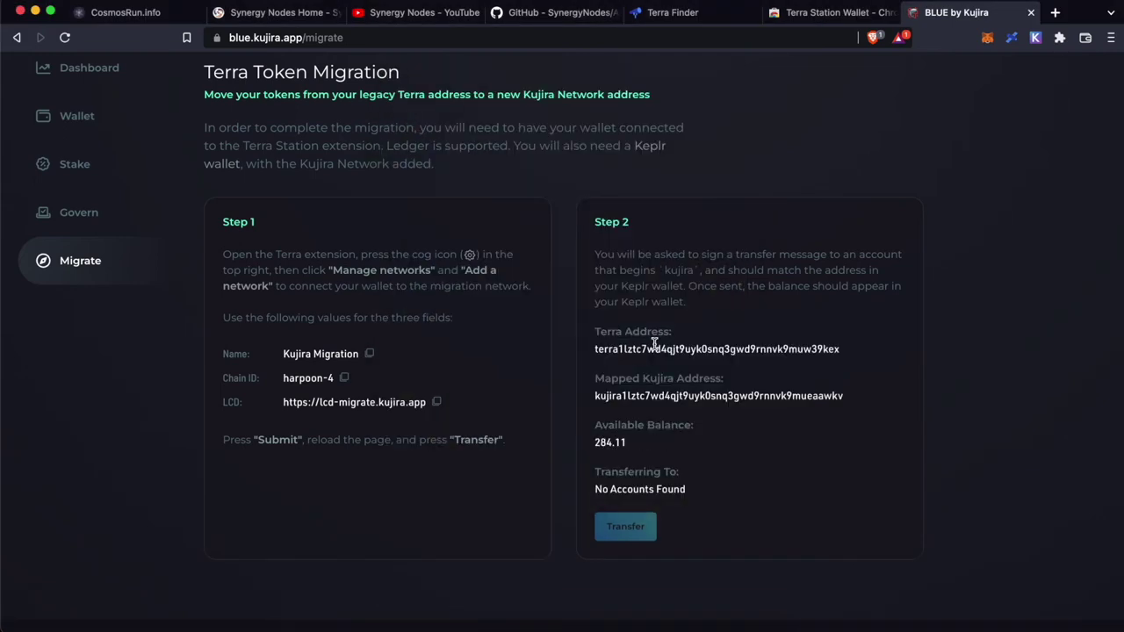
{"action": "double_click", "coordinate": [654, 348]}
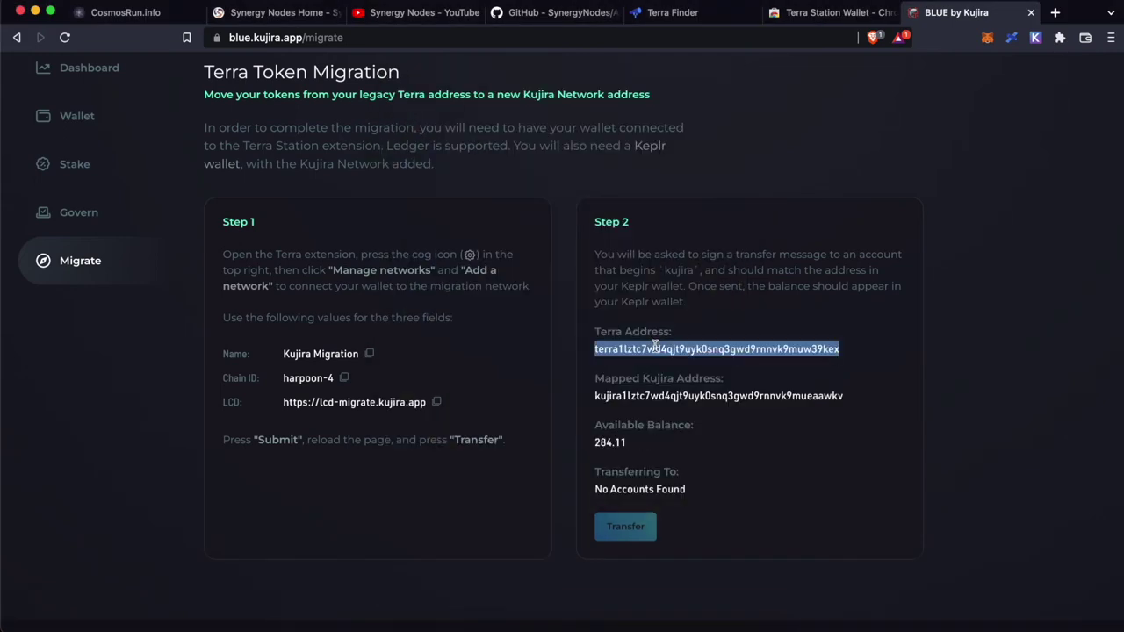
{"action": "left_click", "coordinate": [651, 395]}
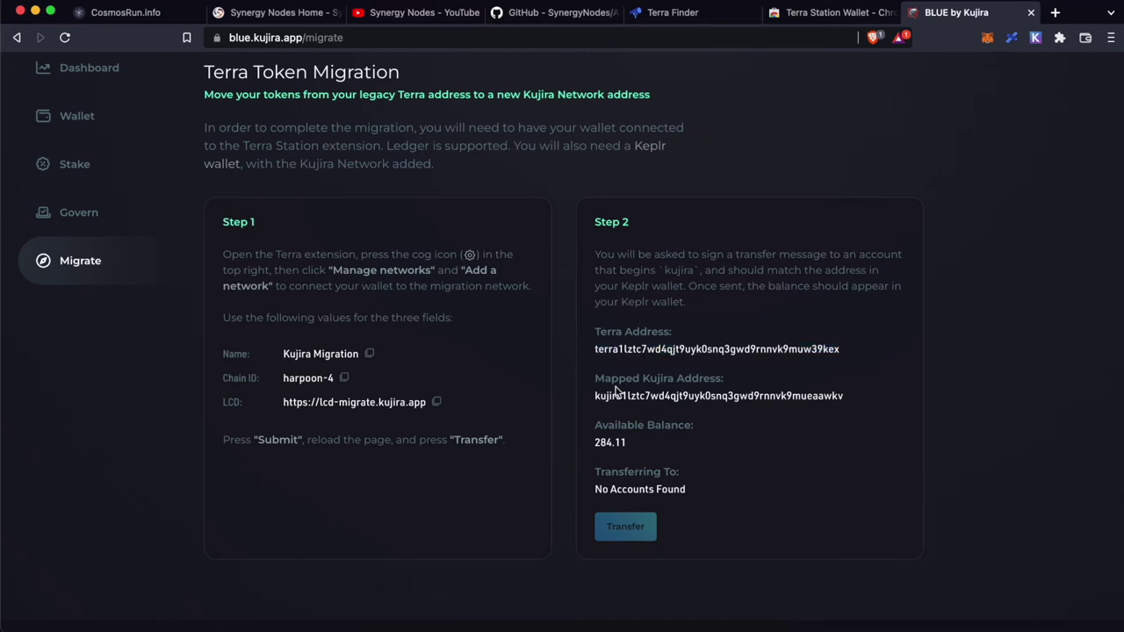
{"action": "double_click", "coordinate": [670, 396]}
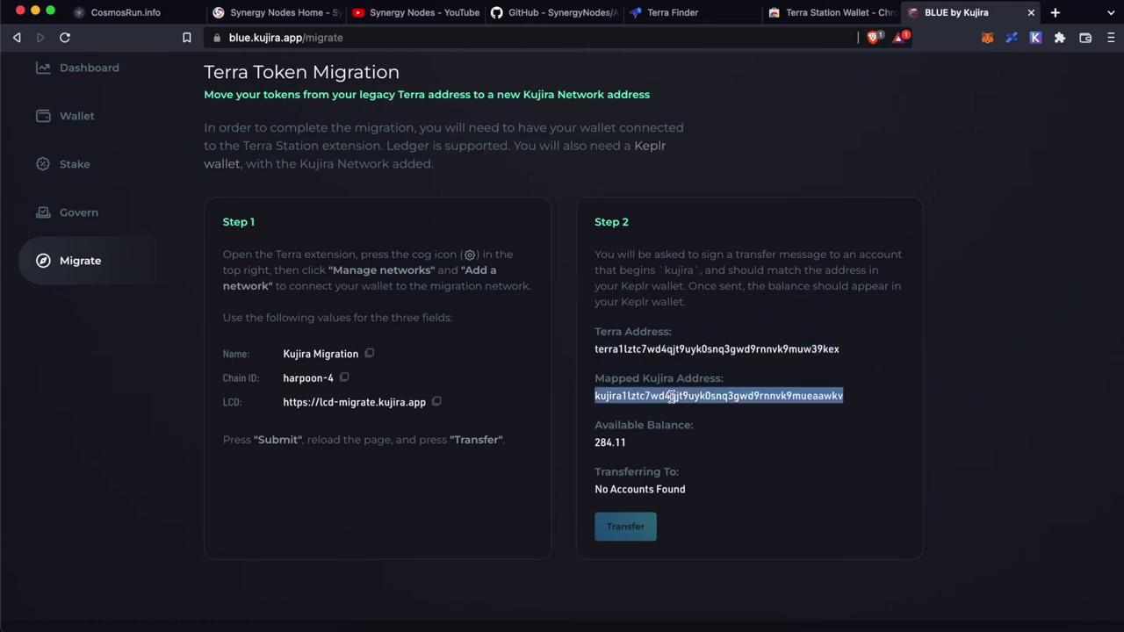
{"action": "left_click", "coordinate": [630, 444]}
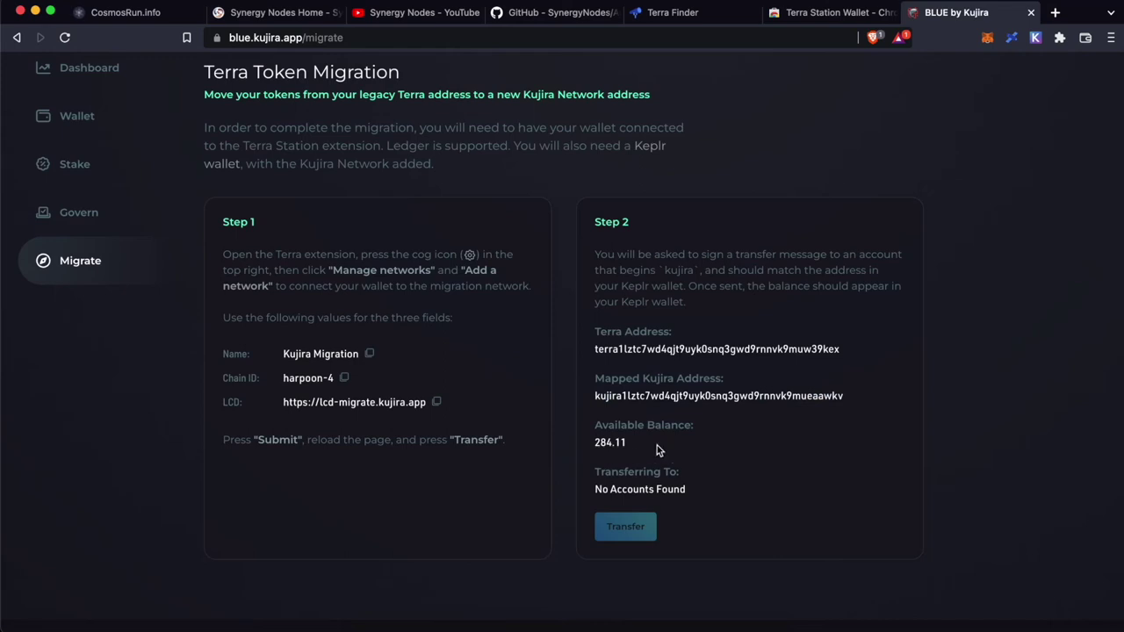
{"action": "scroll", "coordinate": [1033, 164], "scroll_direction": "up", "scroll_amount": 3}
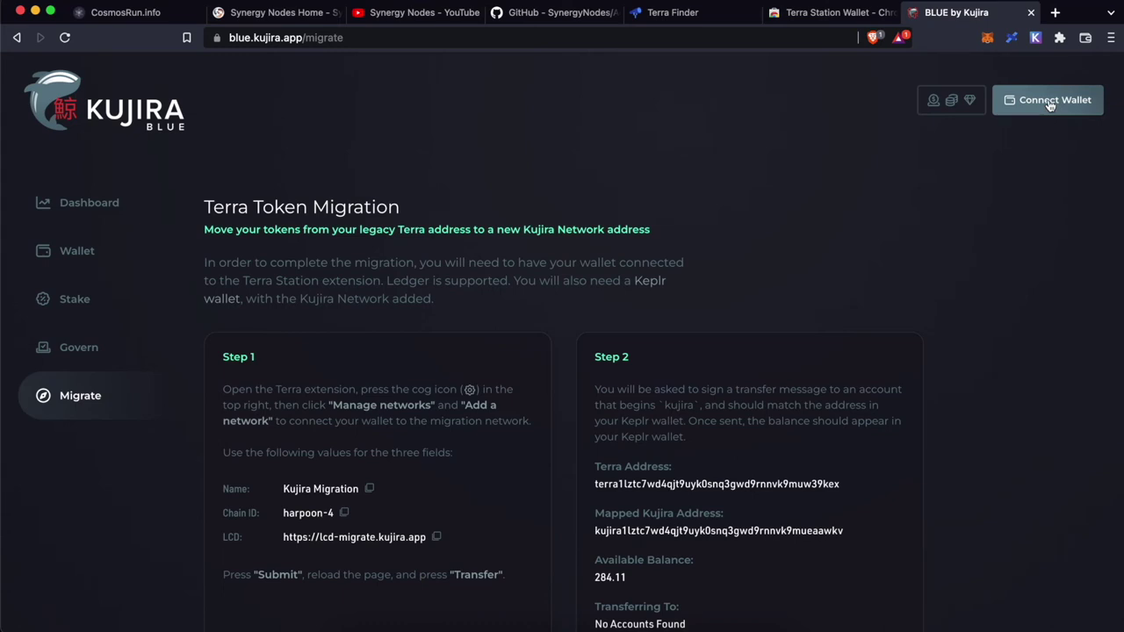
Connect Keplr to Kujira BLUE, approving the harpoon-4 chain and site connection.
{"action": "left_click", "coordinate": [1050, 102]}
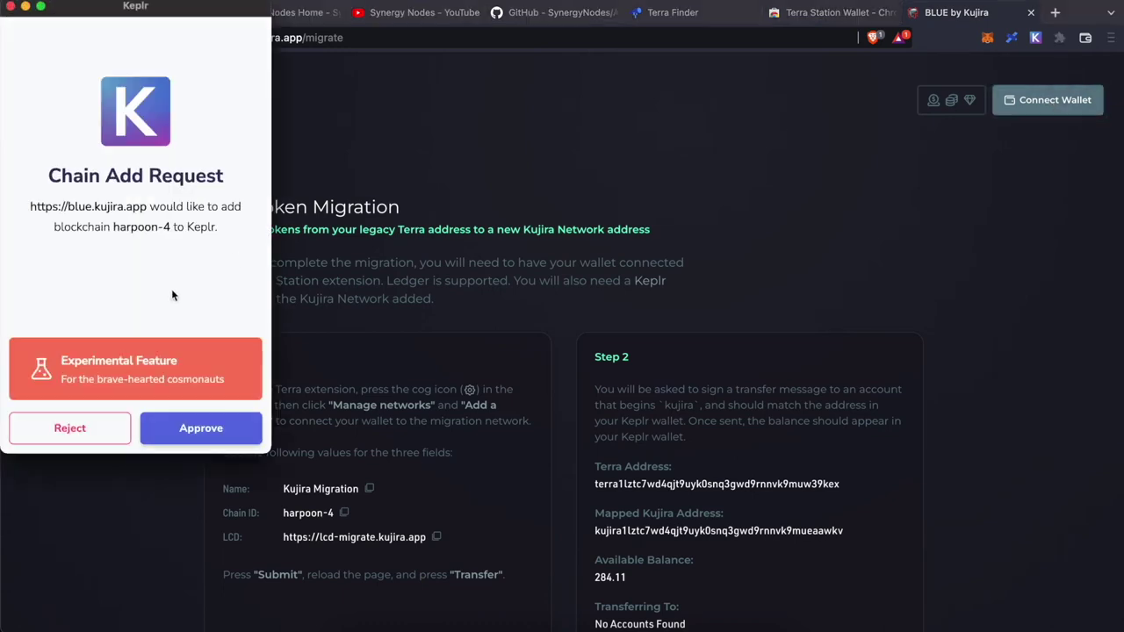
{"action": "left_click", "coordinate": [185, 441]}
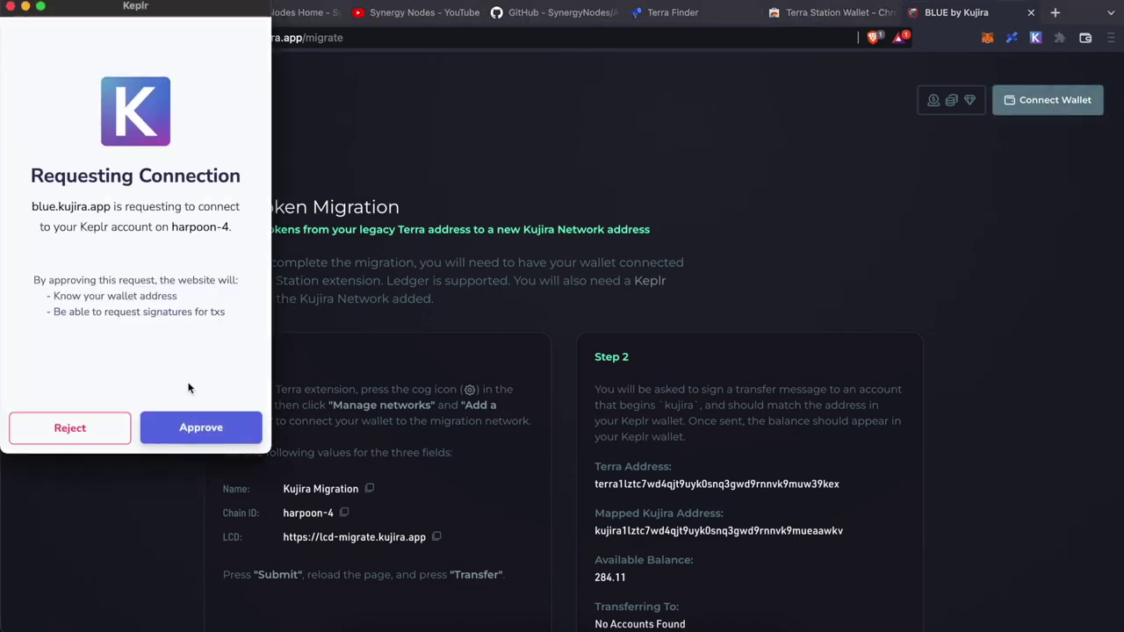
{"action": "left_click", "coordinate": [204, 430]}
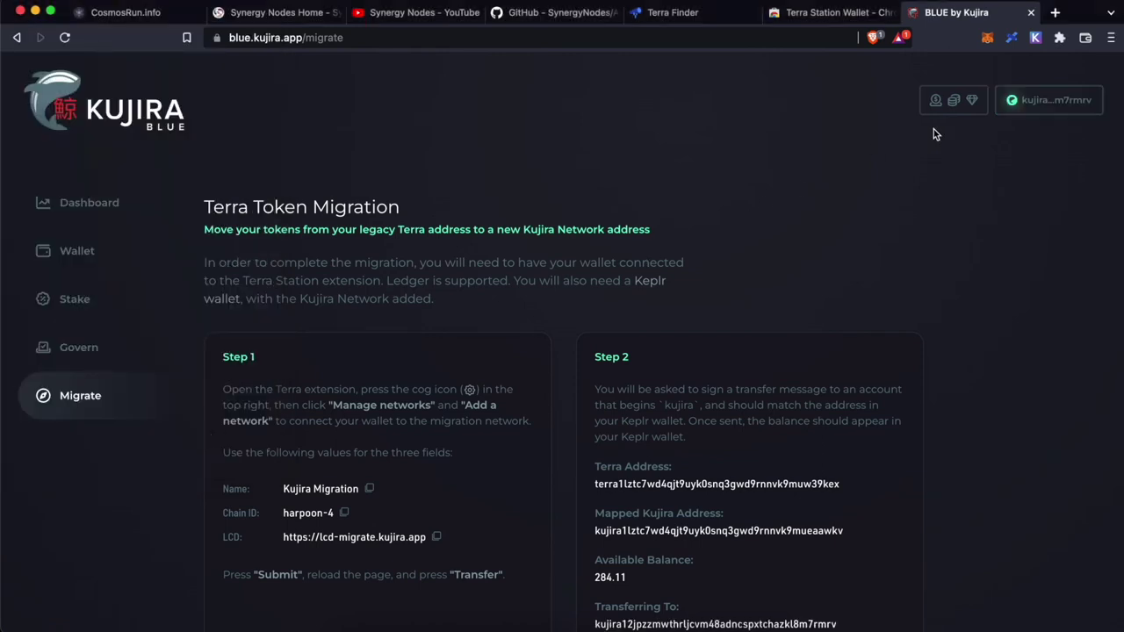
Switch Keplr's network to Kujira Public Testnet, which shows 0 KUJI.
{"action": "left_click", "coordinate": [1036, 38]}
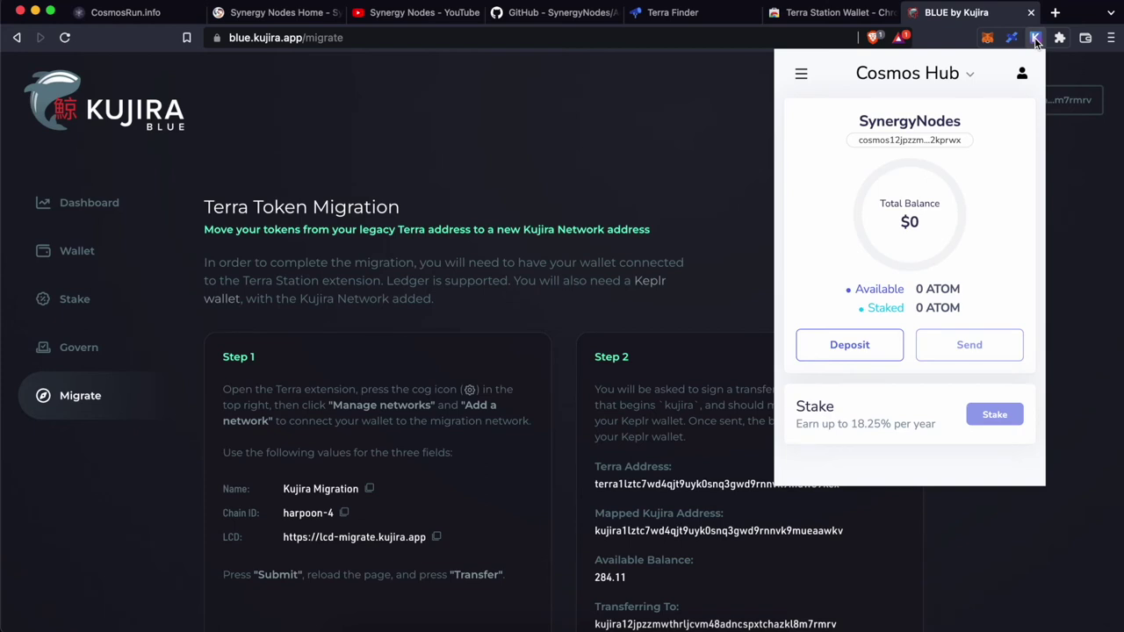
{"action": "left_click", "coordinate": [937, 79]}
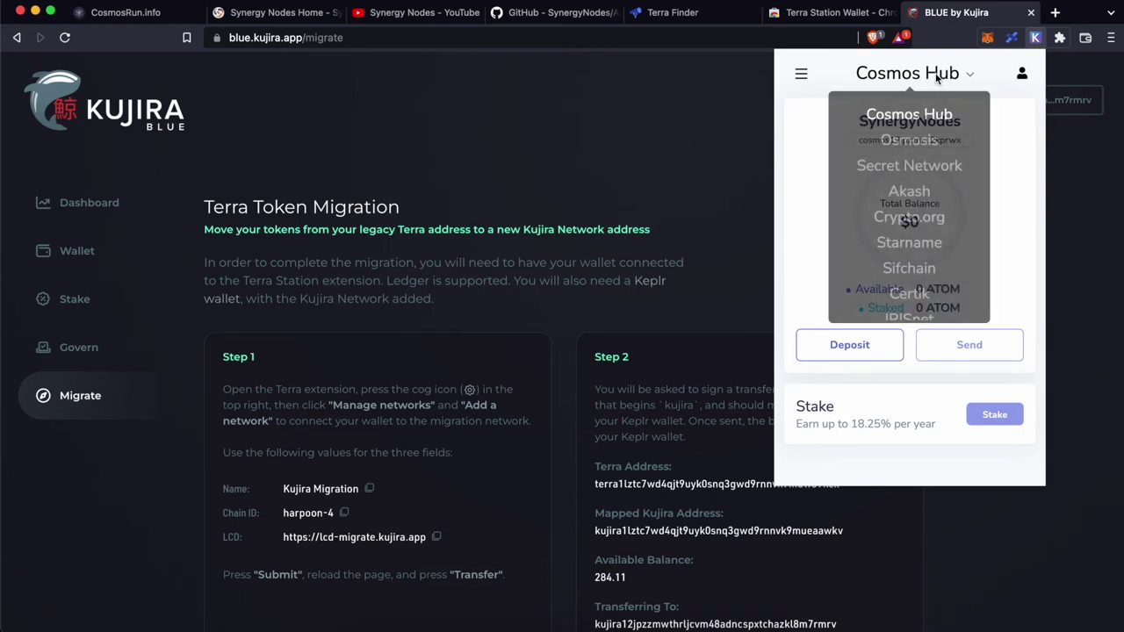
{"action": "scroll", "coordinate": [921, 192], "scroll_direction": "down", "scroll_amount": 5}
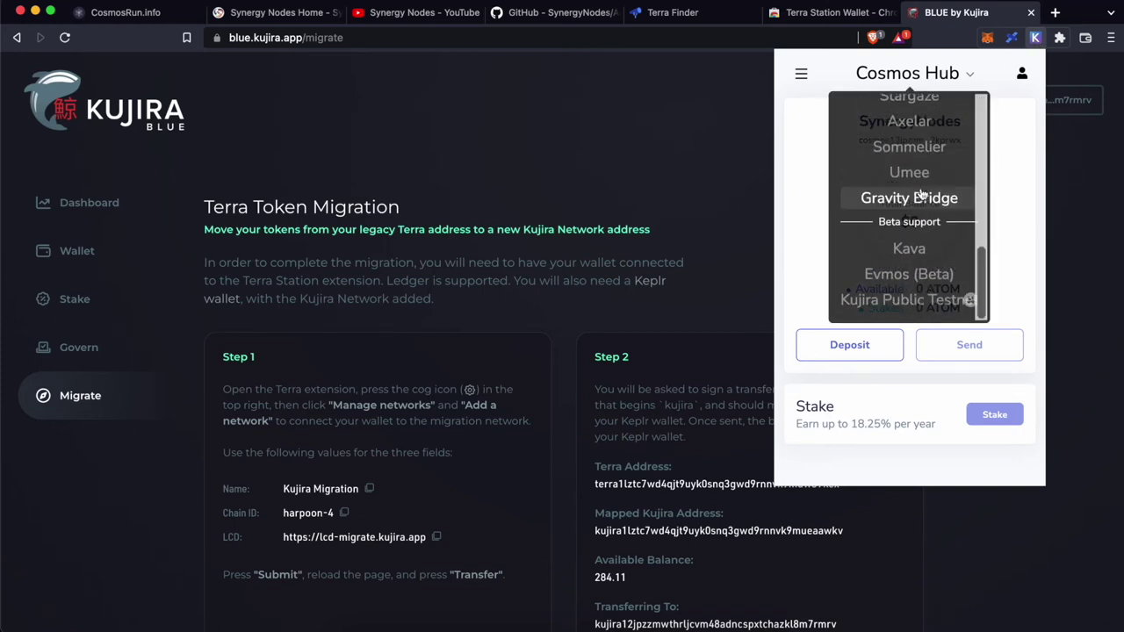
{"action": "left_click", "coordinate": [920, 302]}
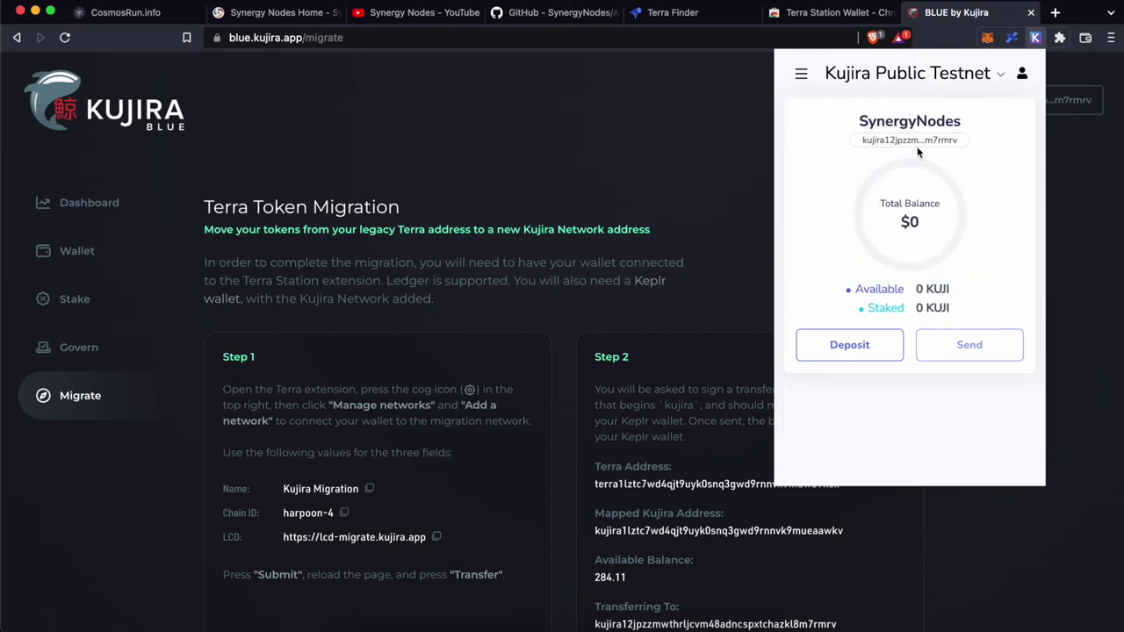
{"action": "left_click", "coordinate": [674, 459]}
{"action": "scroll", "coordinate": [670, 439], "scroll_direction": "down", "scroll_amount": 4}
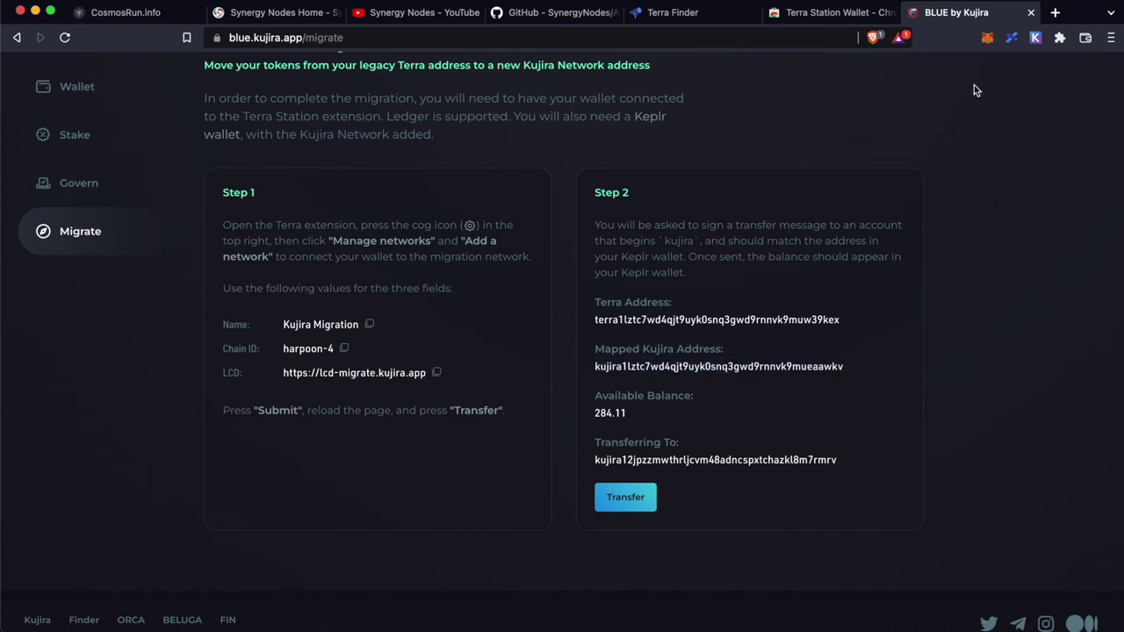
Compare the 284.11 KUJI available balance and the Transferring To address against the Keplr wallet.
{"action": "left_click", "coordinate": [1035, 38]}
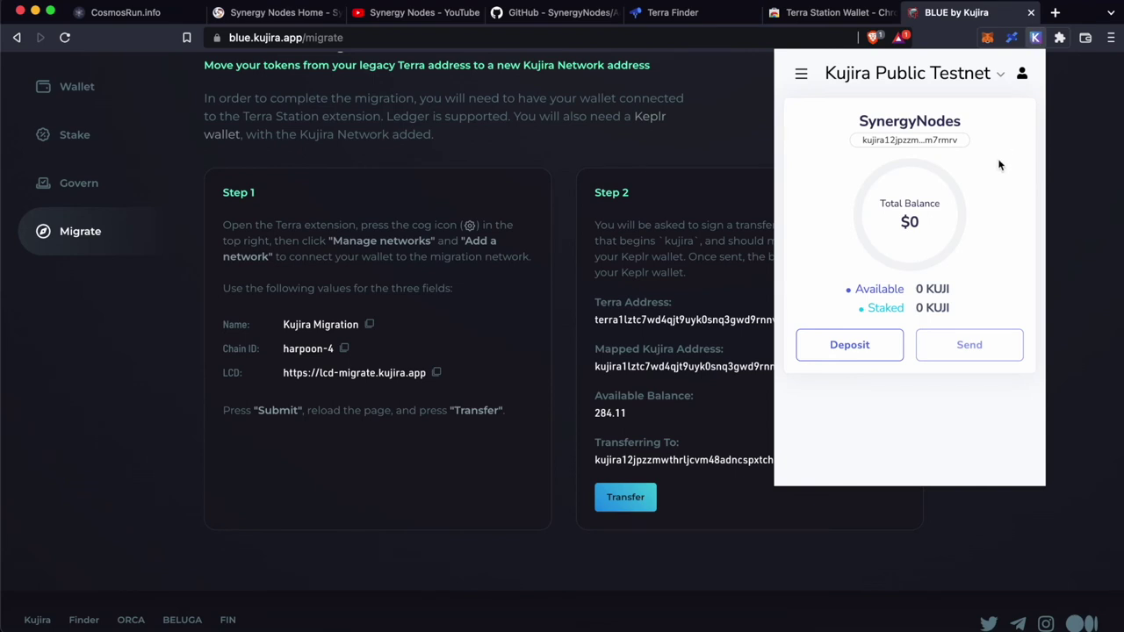
{"action": "left_click", "coordinate": [750, 371]}
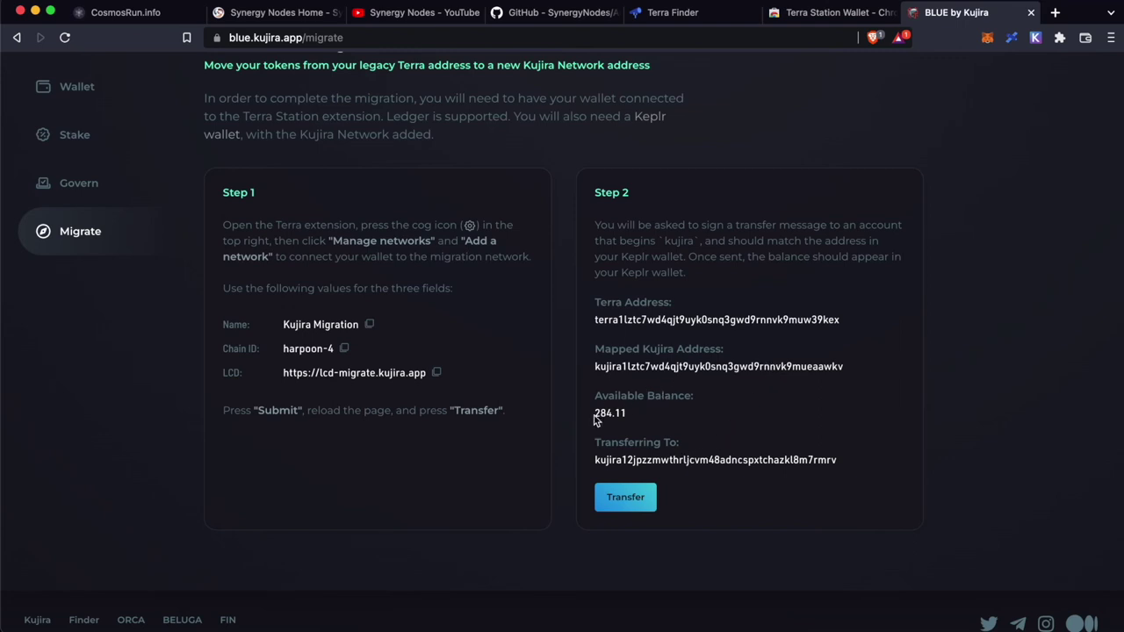
{"action": "left_click_drag", "start_coordinate": [594, 419], "coordinate": [632, 420]}
{"action": "double_click", "coordinate": [685, 458]}
{"action": "left_click", "coordinate": [1033, 37]}
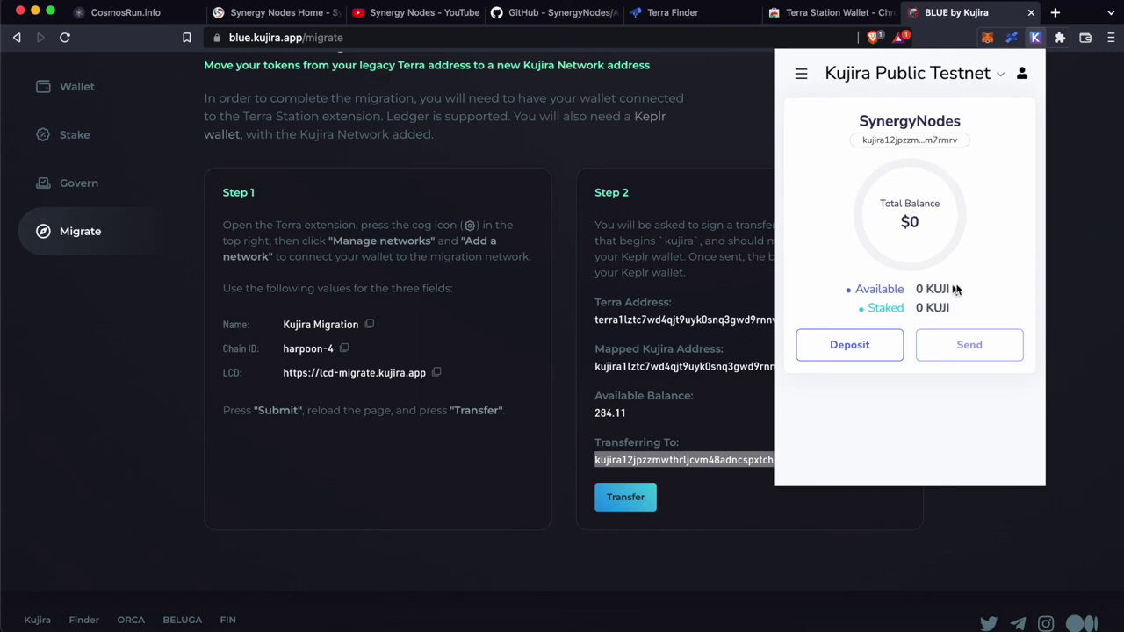
{"action": "left_click", "coordinate": [1083, 263]}
Transfer the tokens to the Kujira address, sign with the Terra Station password, and confirm 284.1062 KUJI in Keplr.
{"action": "left_click", "coordinate": [631, 502]}
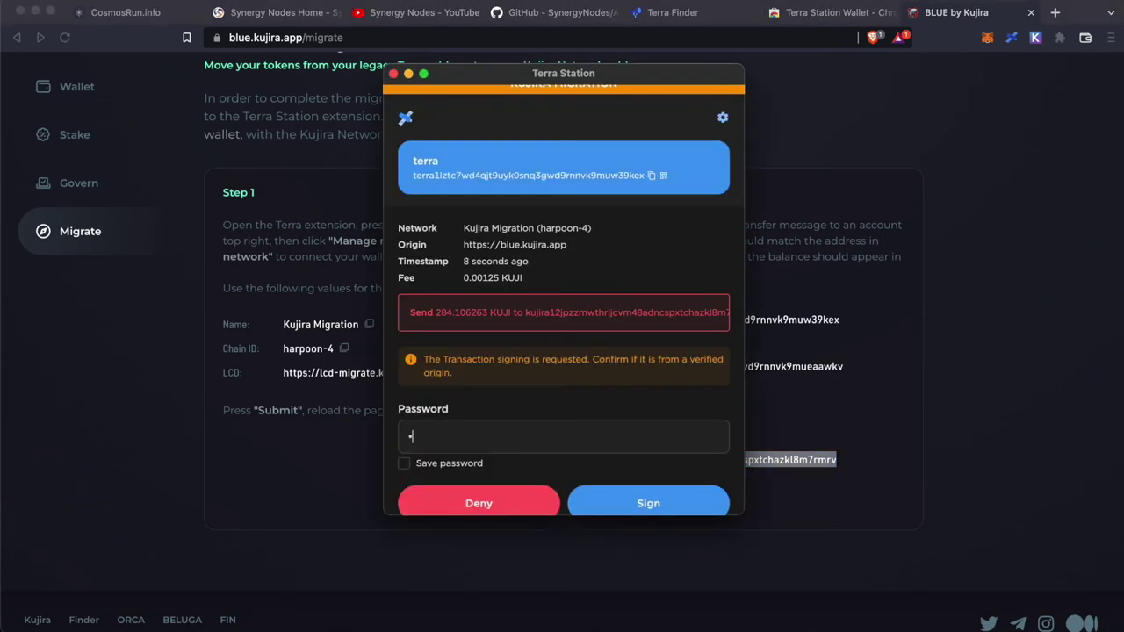
{"action": "key", "text": "super+v"}
{"action": "left_click", "coordinate": [671, 493]}
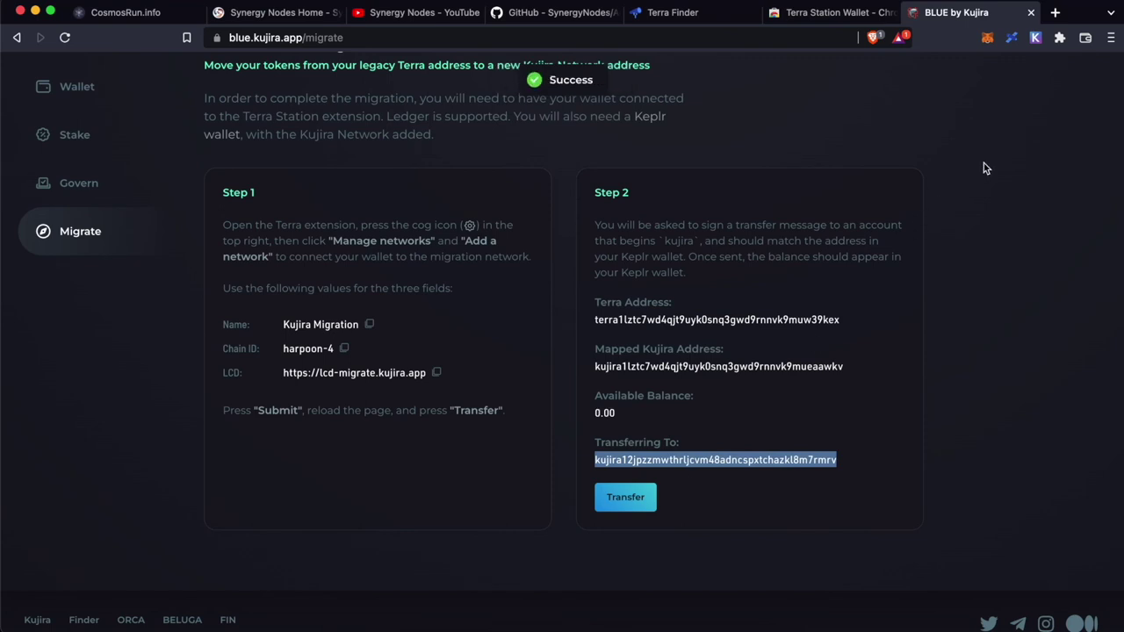
{"action": "left_click", "coordinate": [1037, 38]}
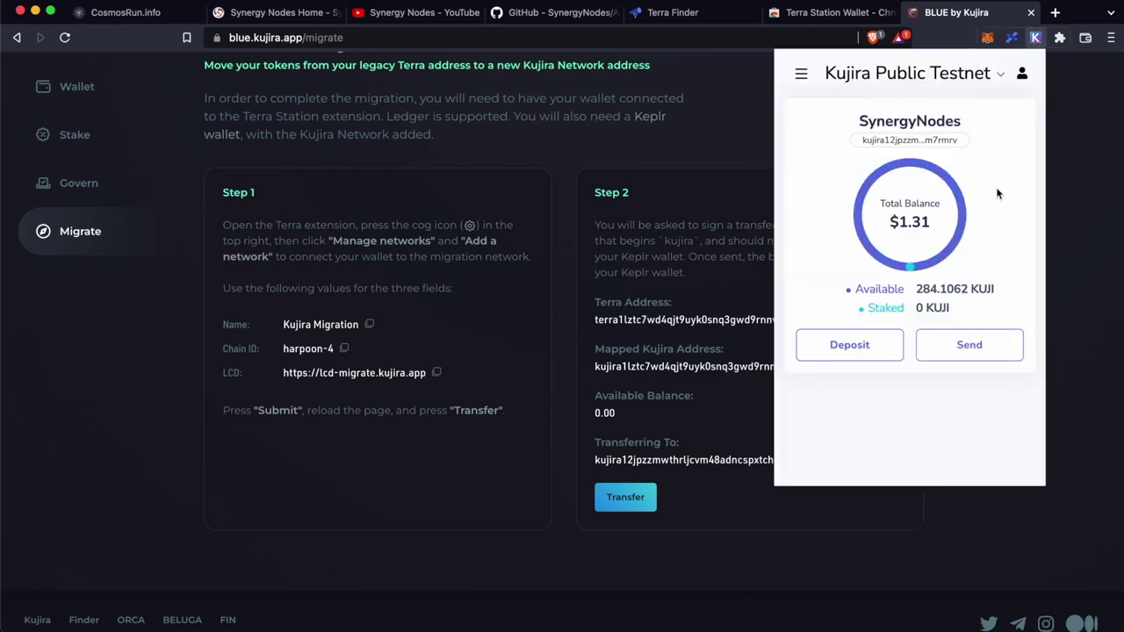
{"action": "left_click_drag", "start_coordinate": [918, 291], "coordinate": [983, 289]}
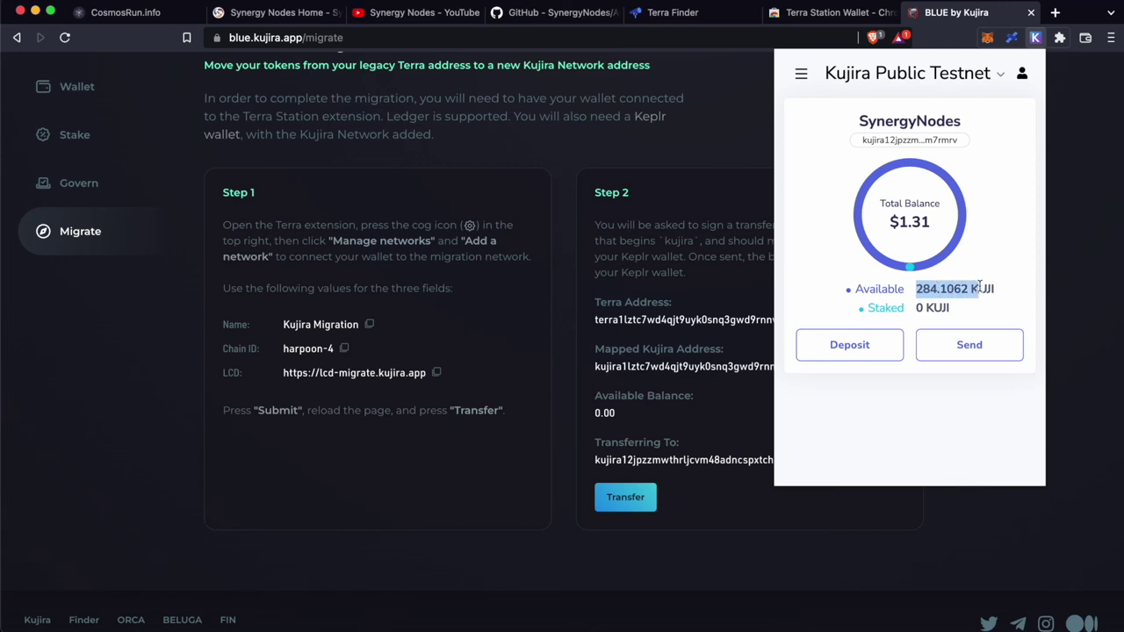
{"action": "left_click", "coordinate": [740, 190]}
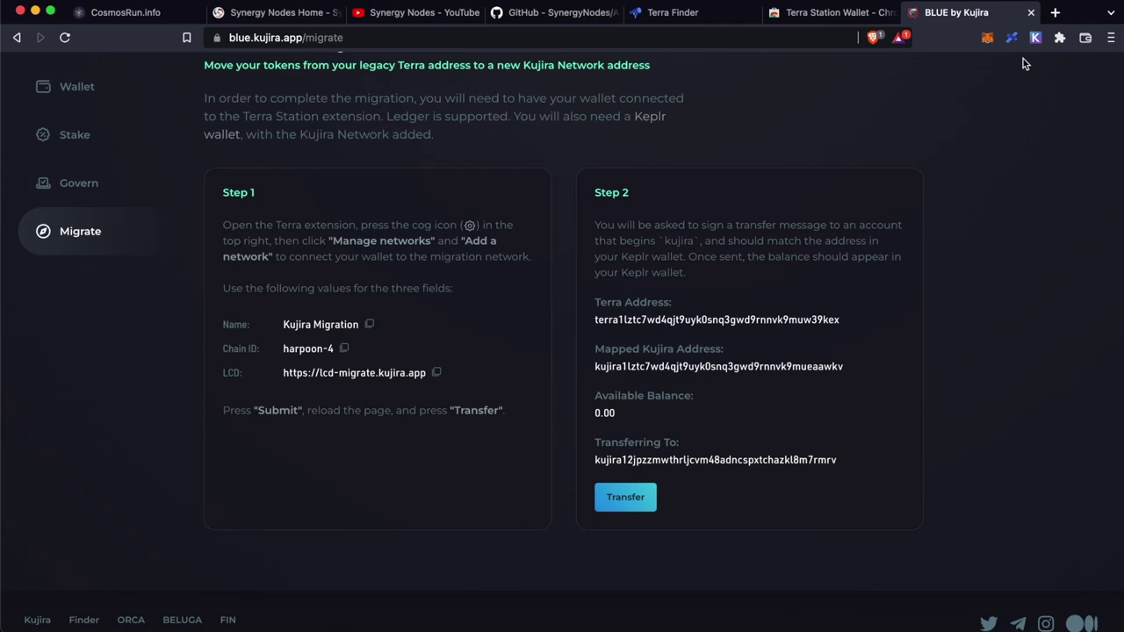
{"action": "scroll", "coordinate": [677, 174], "scroll_direction": "up", "scroll_amount": 3}
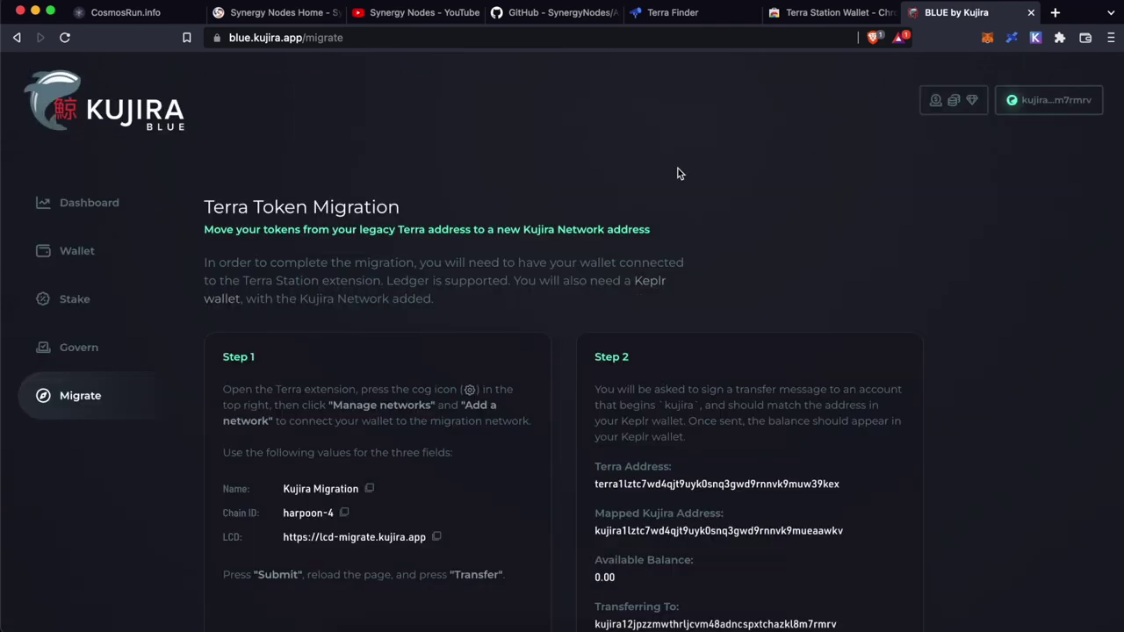
{"action": "left_click", "coordinate": [77, 300]}
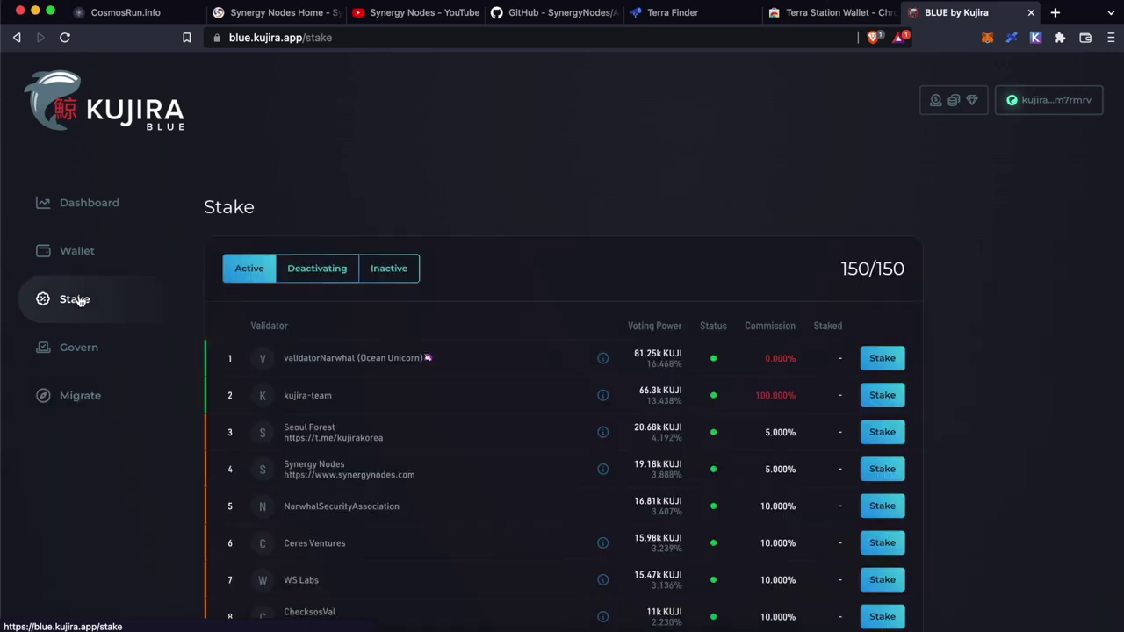
Open the Synergy Nodes validator's staking page and try staking 280 KUJI.
{"action": "scroll", "coordinate": [654, 156], "scroll_direction": "down", "scroll_amount": 3}
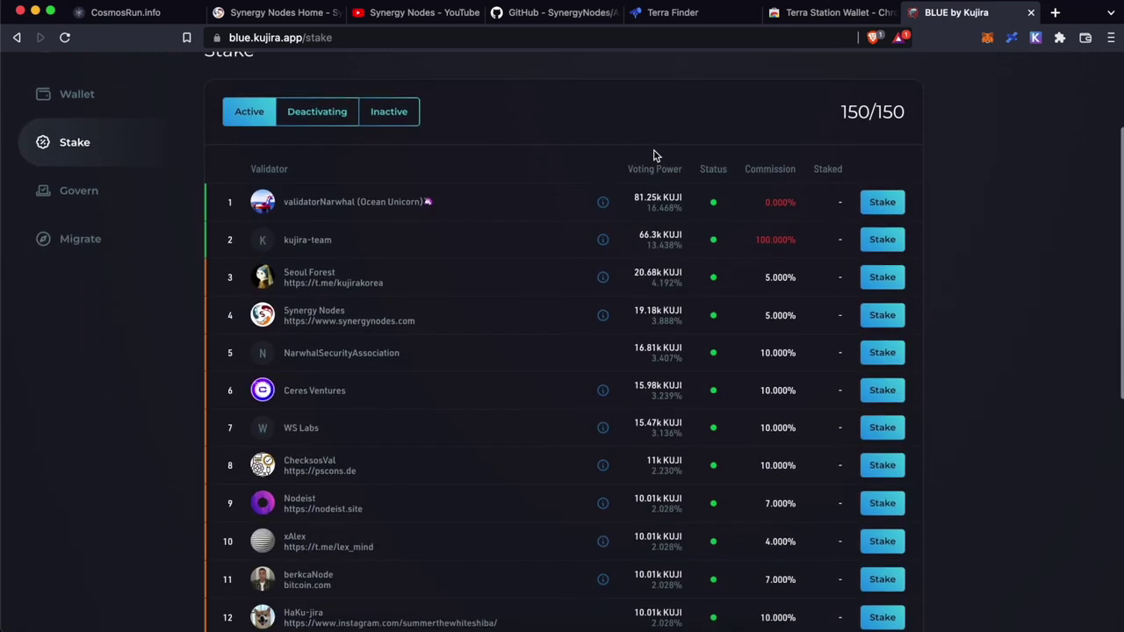
{"action": "left_click", "coordinate": [882, 315]}
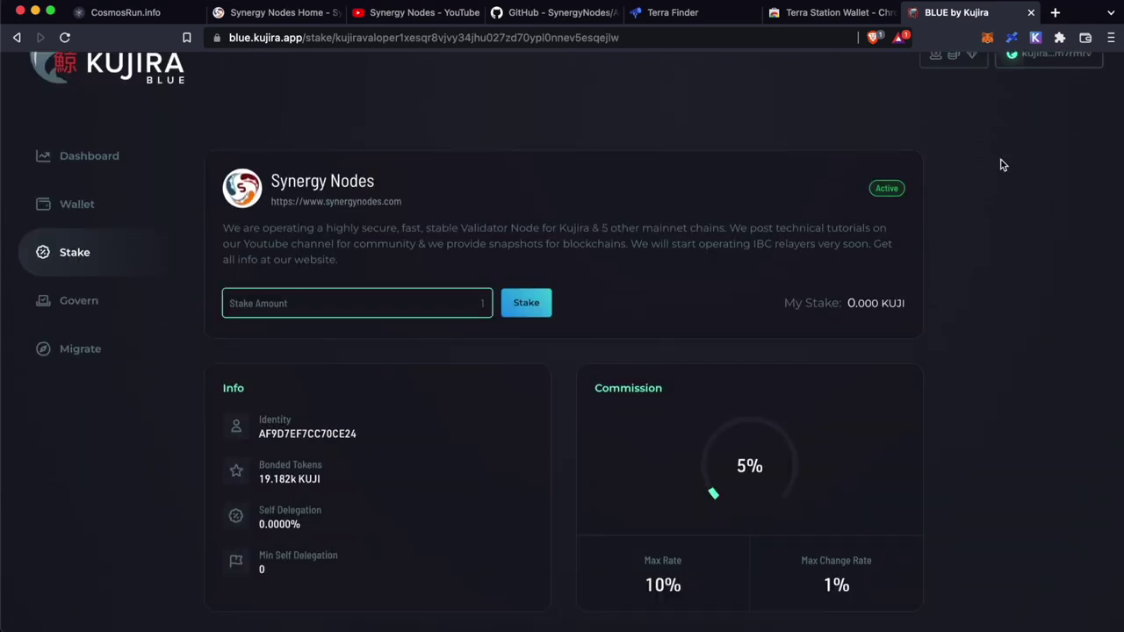
{"action": "type", "text": "280"}
{"action": "left_click", "coordinate": [522, 314]}
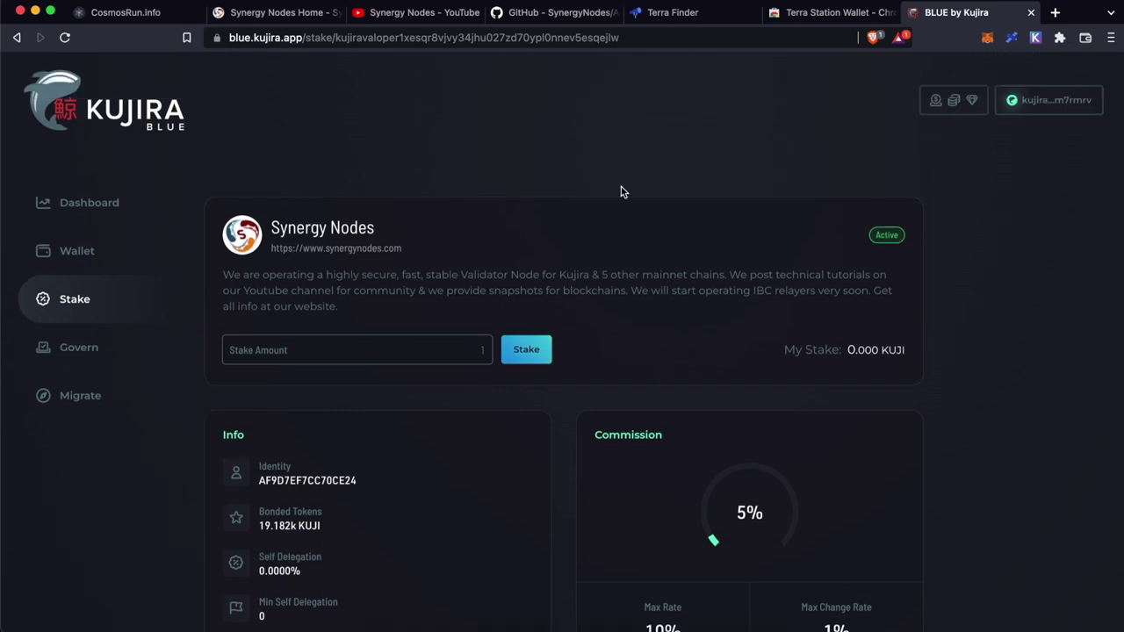
Stake 280 KUJI with Synergy Nodes, approve it in Keplr, and reload to confirm 280.000 KUJI staked.
{"action": "left_click", "coordinate": [459, 348]}
{"action": "left_click", "coordinate": [429, 373]}
{"action": "left_click", "coordinate": [537, 355]}
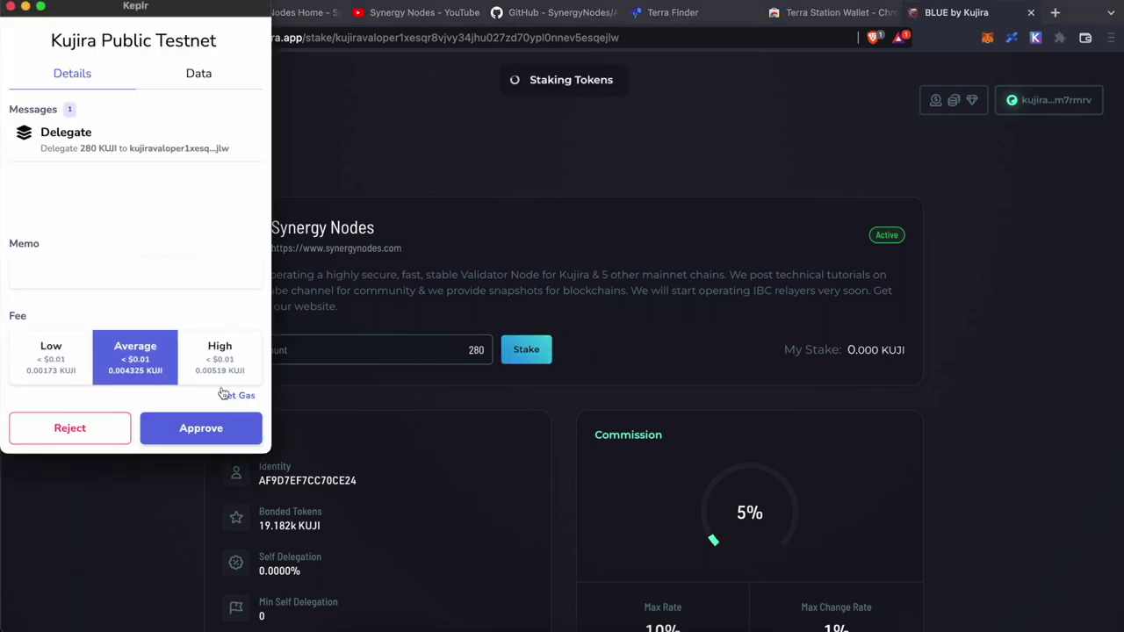
{"action": "left_click", "coordinate": [222, 431]}
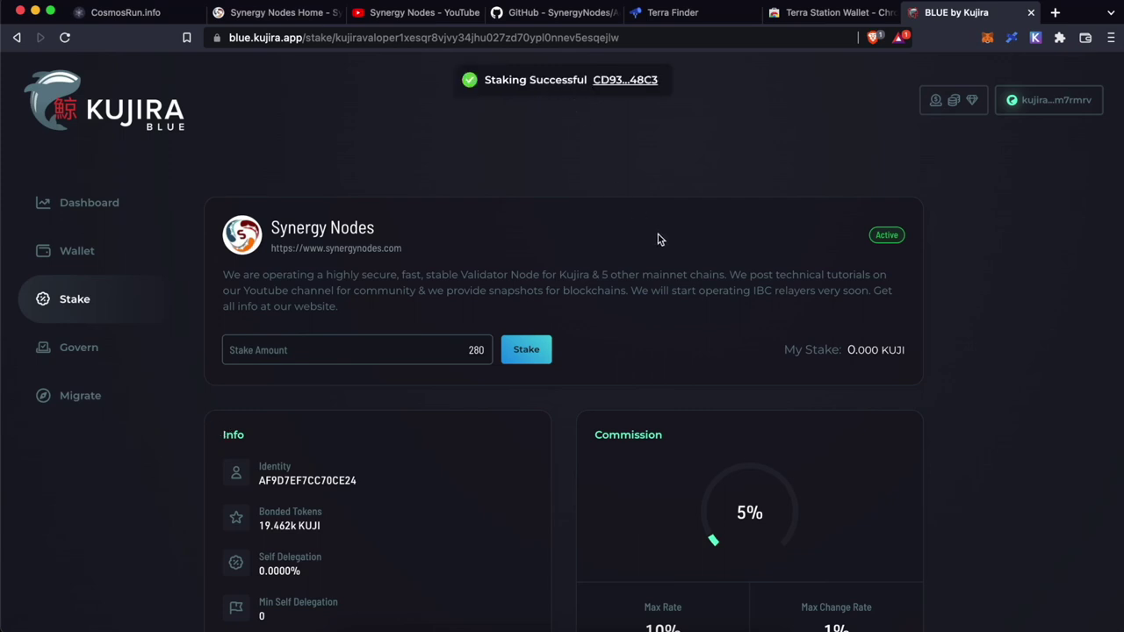
{"action": "right_click", "coordinate": [695, 171]}
{"action": "left_click", "coordinate": [738, 216]}
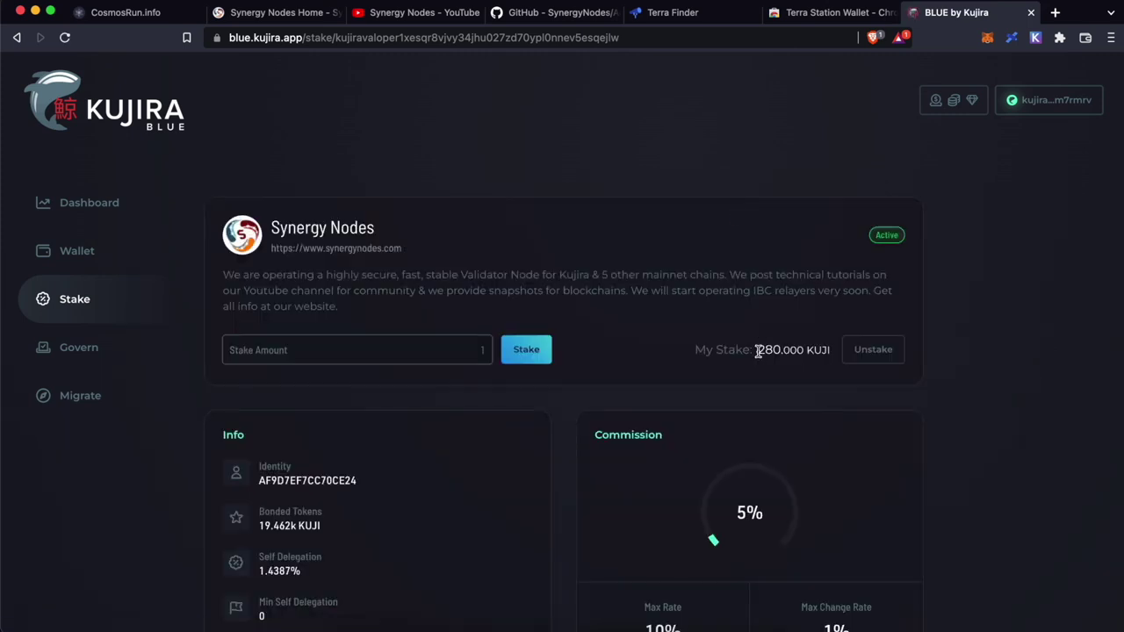
{"action": "left_click_drag", "start_coordinate": [758, 351], "coordinate": [805, 352]}
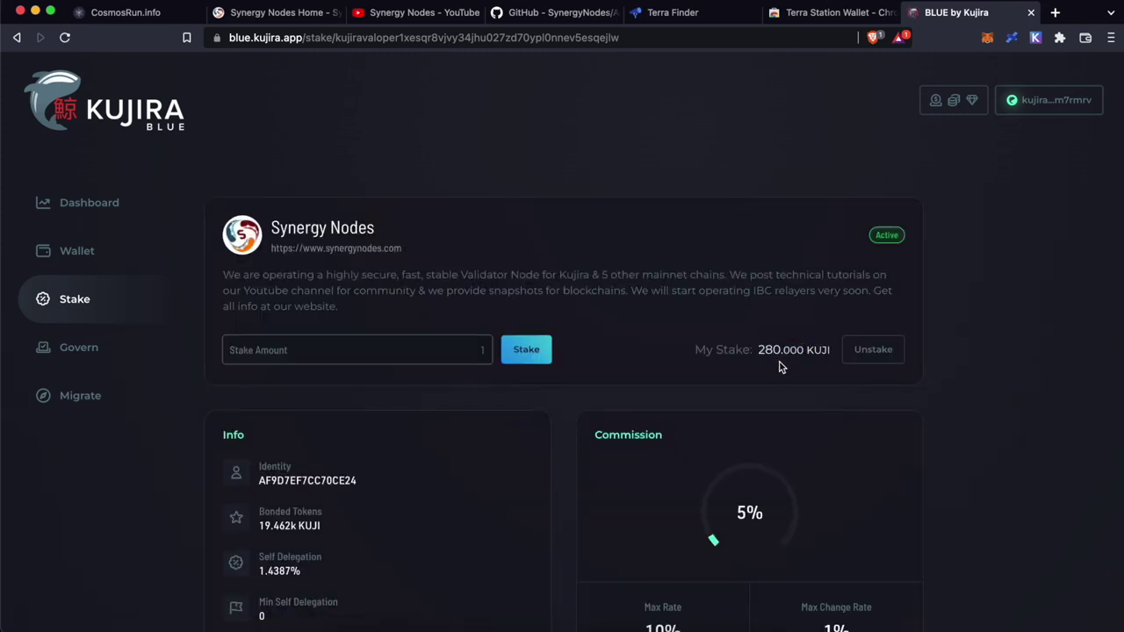